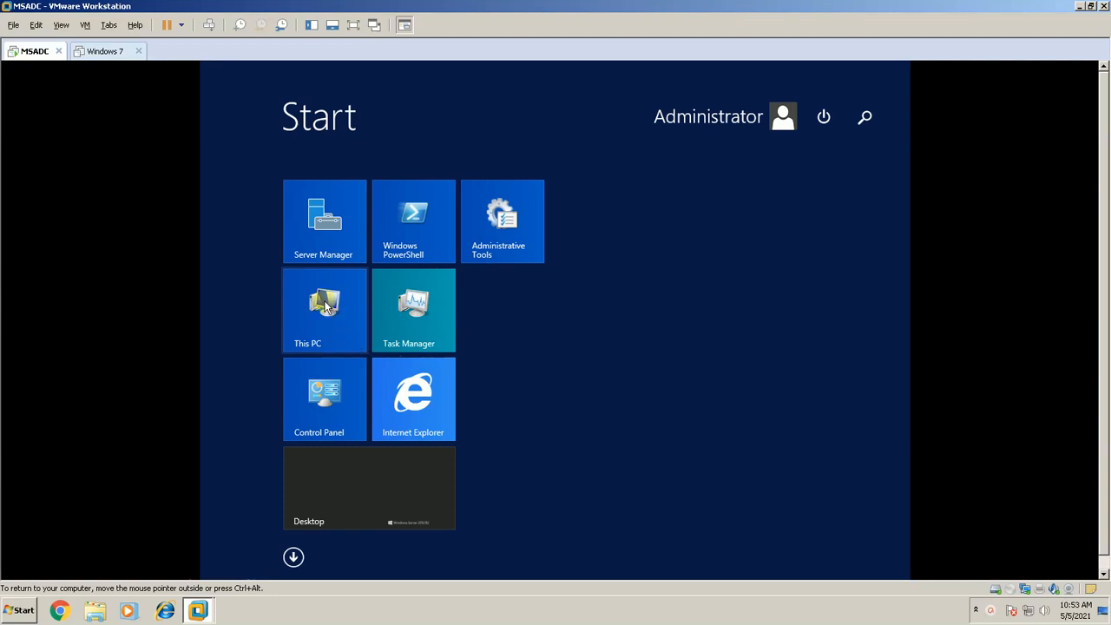
Check the server's computer name and workgroup in its system properties, then close the window
{"action": "right_click", "coordinate": [324, 306]}
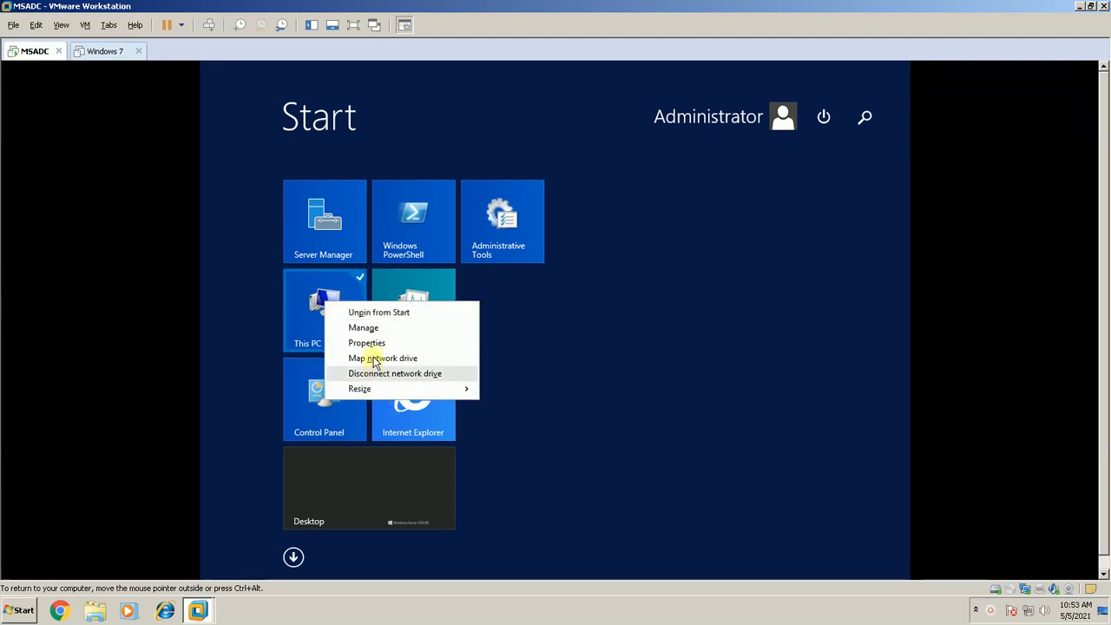
{"action": "left_click", "coordinate": [375, 344]}
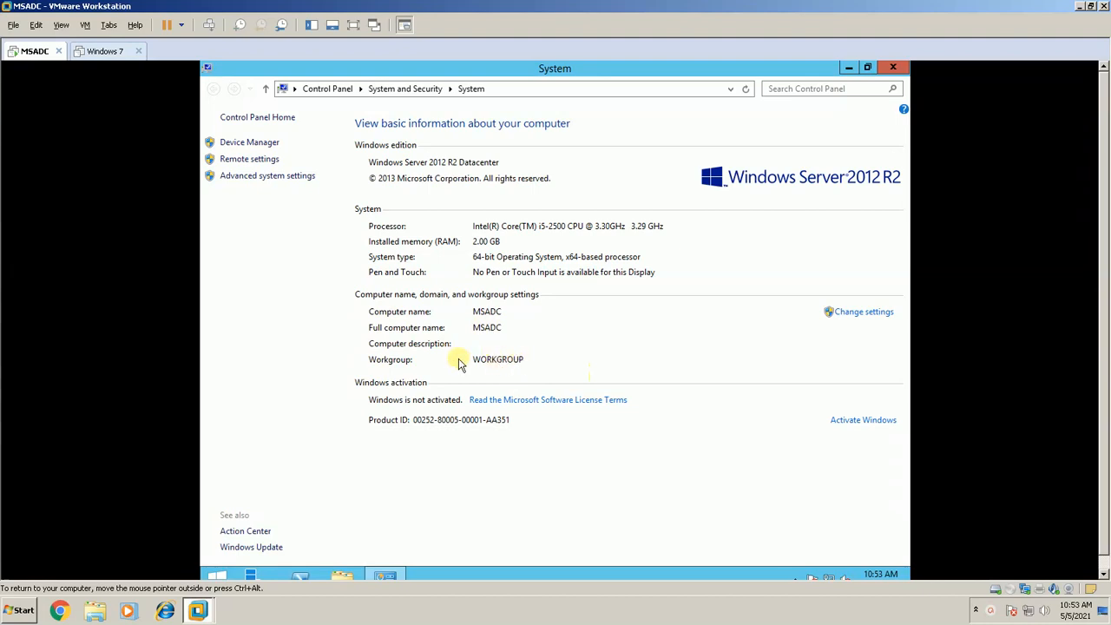
{"action": "left_click", "coordinate": [892, 67]}
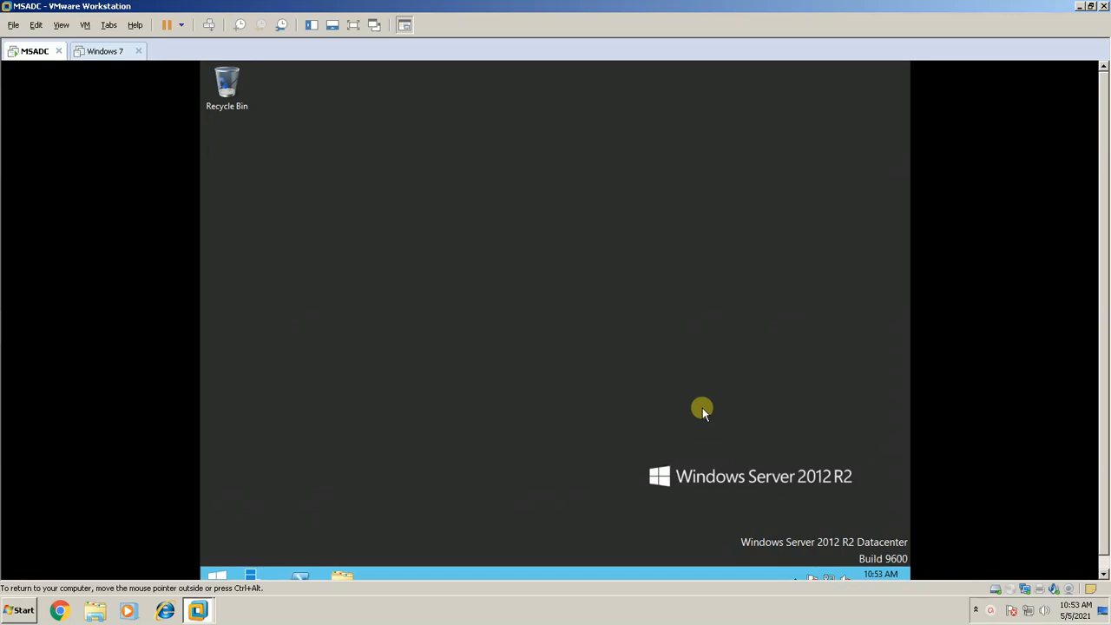
Open the Network and Sharing Center and check the IPv4 addressing in the Ethernet0 connection details
{"action": "left_click", "coordinate": [831, 580]}
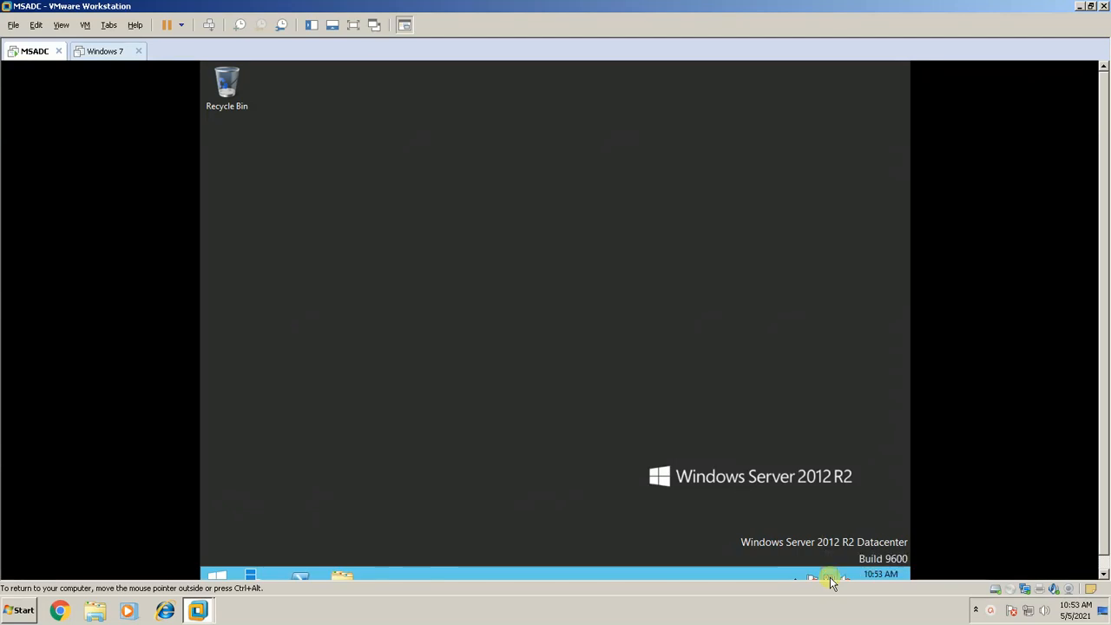
{"action": "left_click", "coordinate": [505, 445]}
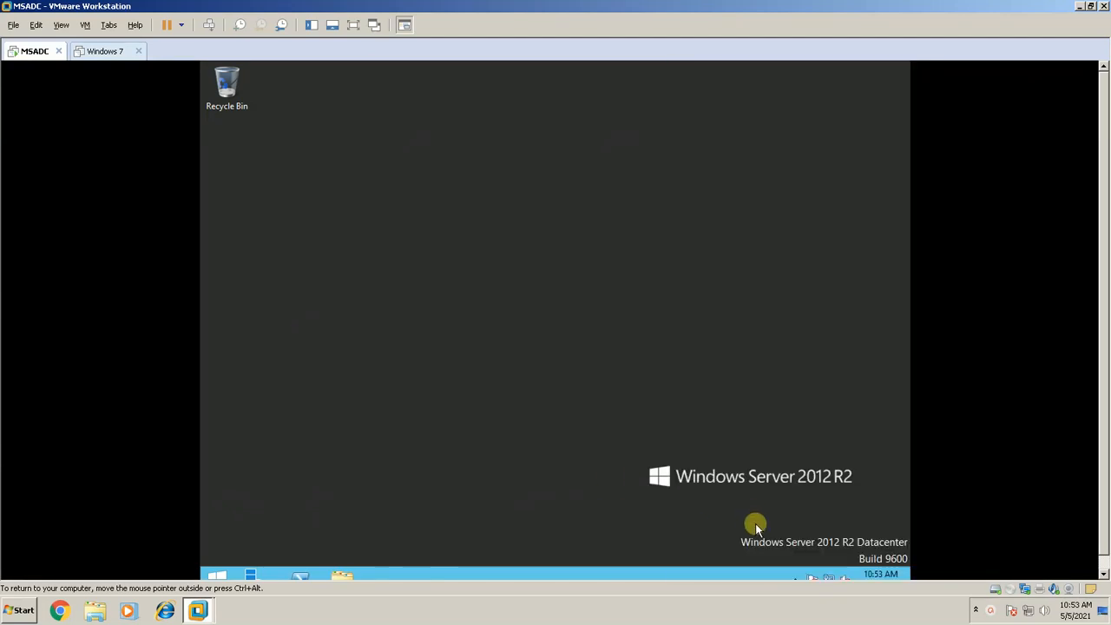
{"action": "right_click", "coordinate": [821, 578]}
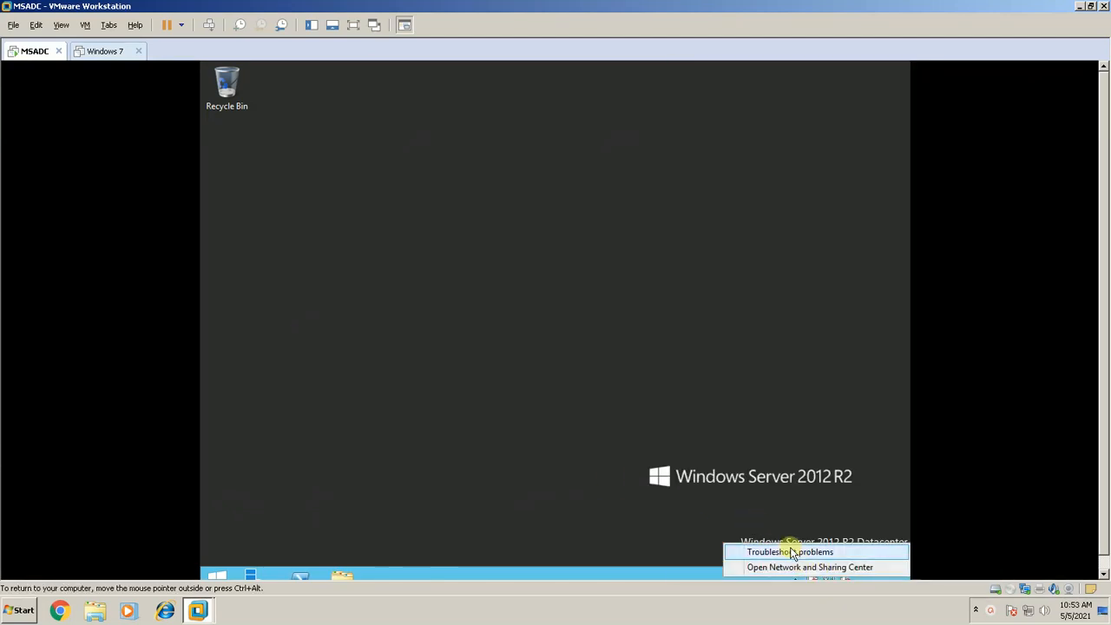
{"action": "left_click", "coordinate": [797, 569]}
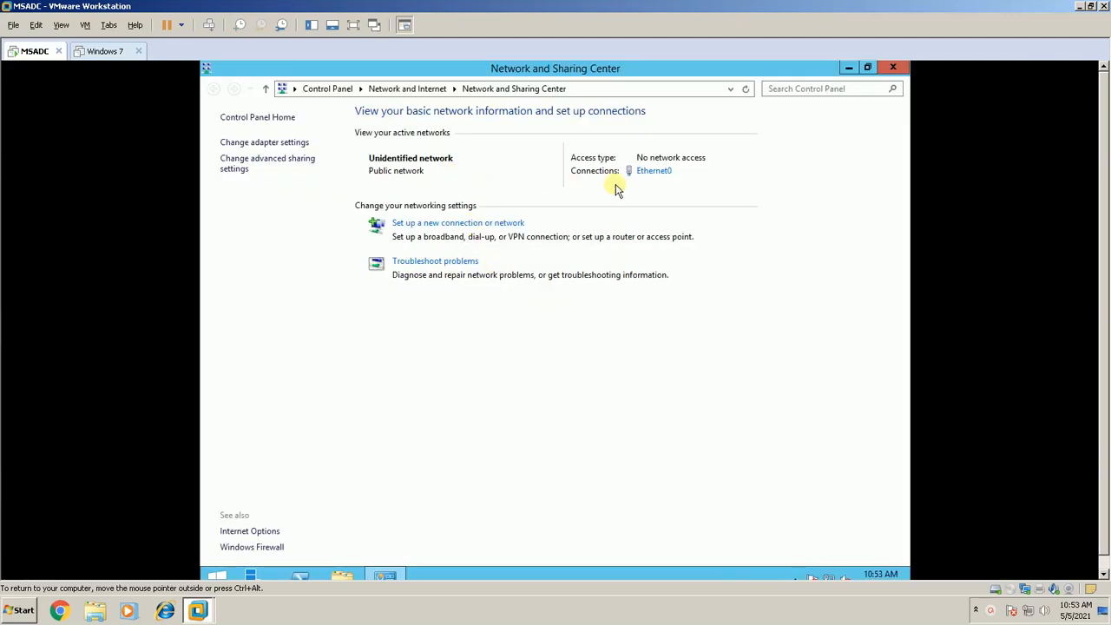
{"action": "left_click", "coordinate": [654, 170]}
{"action": "left_click", "coordinate": [479, 311]}
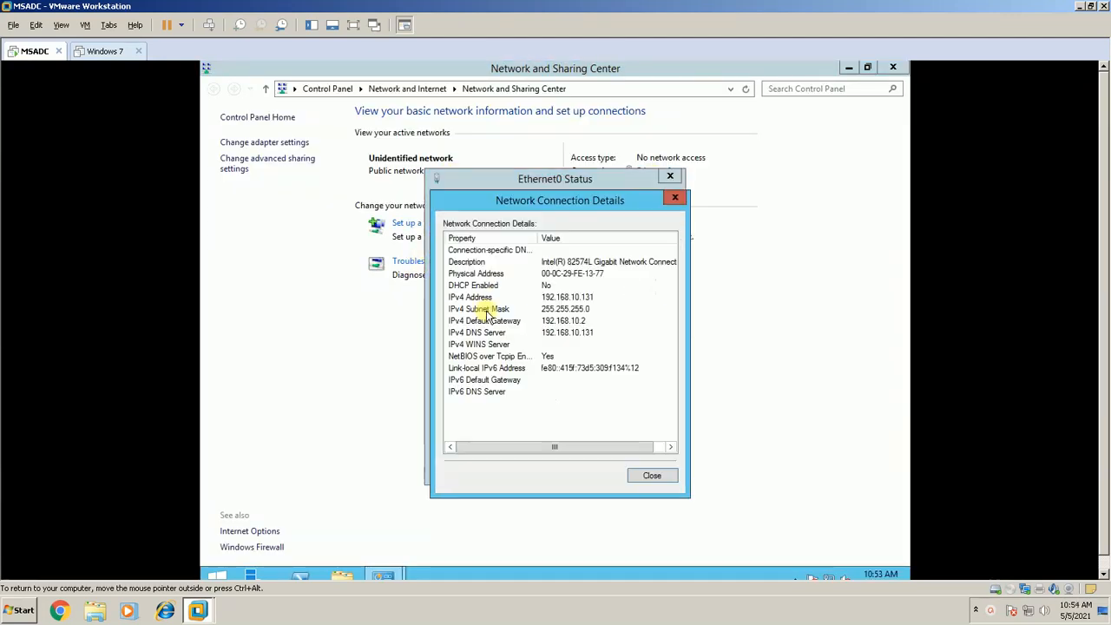
{"action": "left_click", "coordinate": [548, 298]}
{"action": "key", "text": "Escape"}
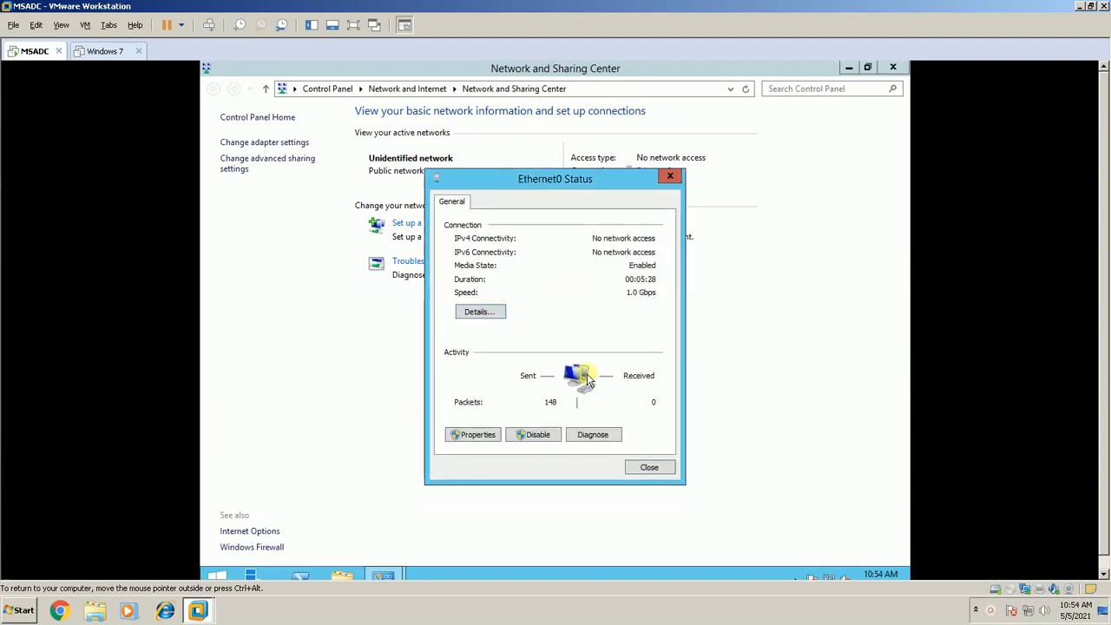
Review the static IP and DNS settings in Ethernet0's TCP/IPv4 properties, then close all network windows without changes
{"action": "left_click", "coordinate": [469, 437]}
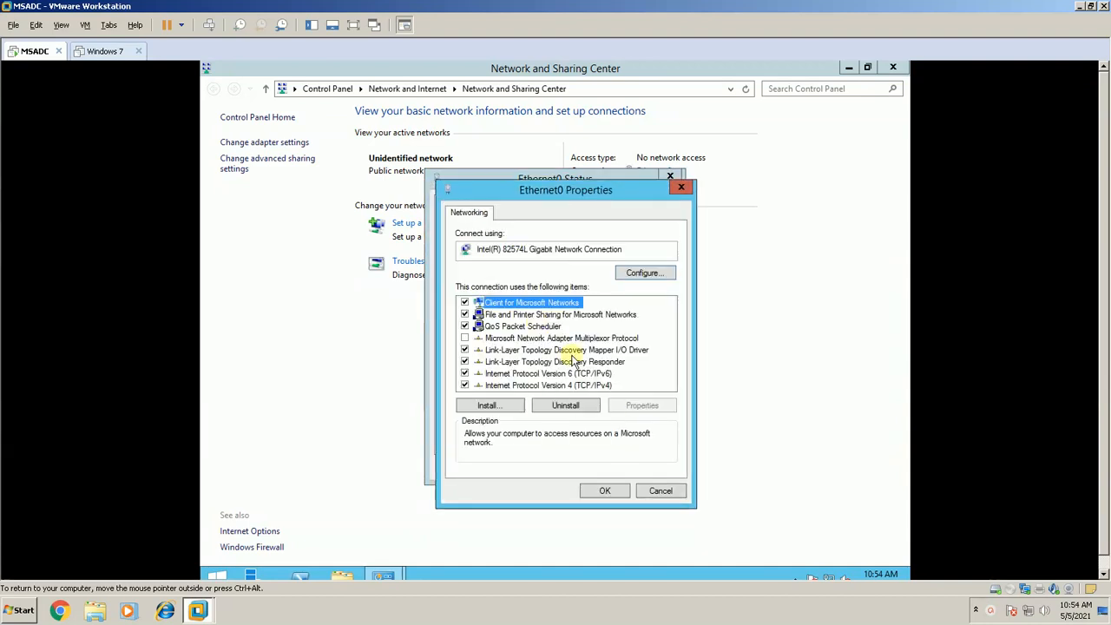
{"action": "left_click", "coordinate": [575, 384]}
{"action": "left_click", "coordinate": [642, 405]}
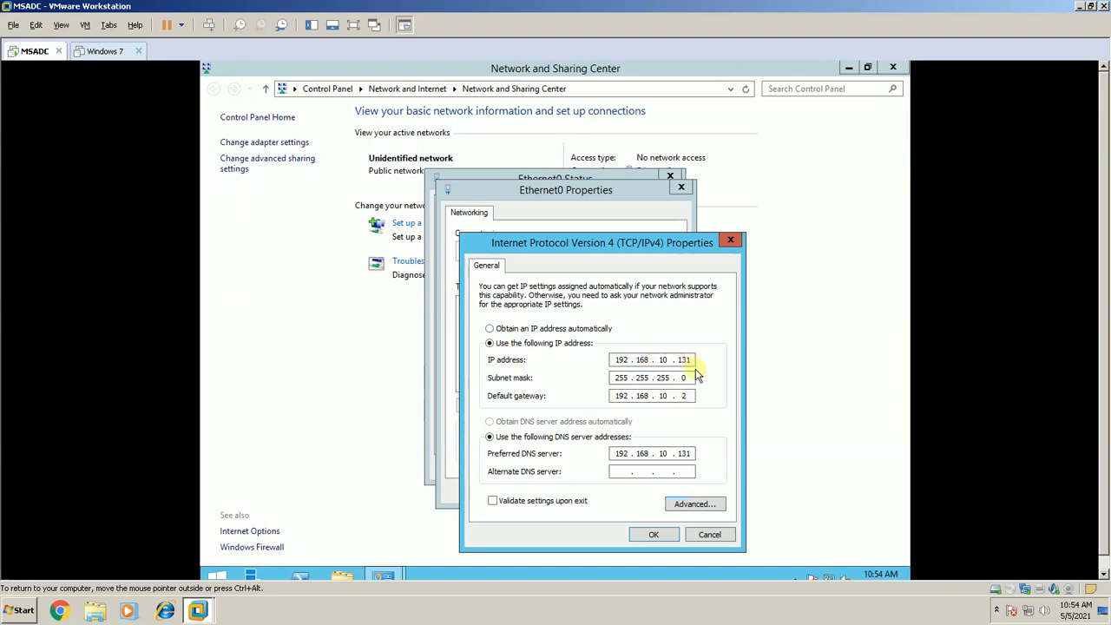
{"action": "key", "text": "Escape"}
{"action": "key", "text": "Escape"}
{"action": "key", "text": "Escape"}
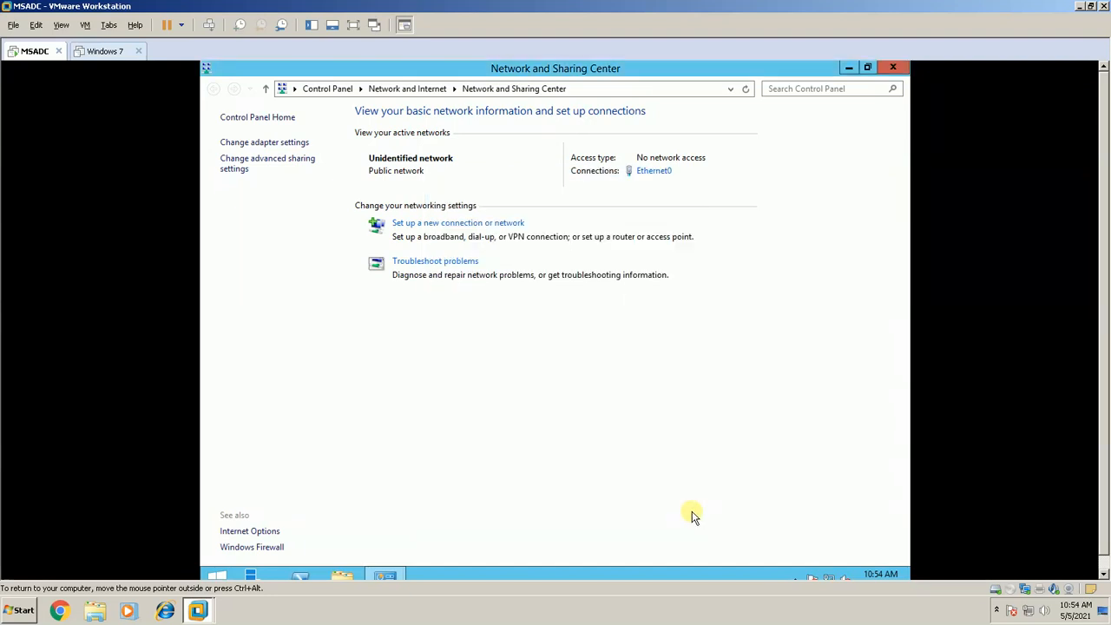
{"action": "left_click", "coordinate": [892, 67]}
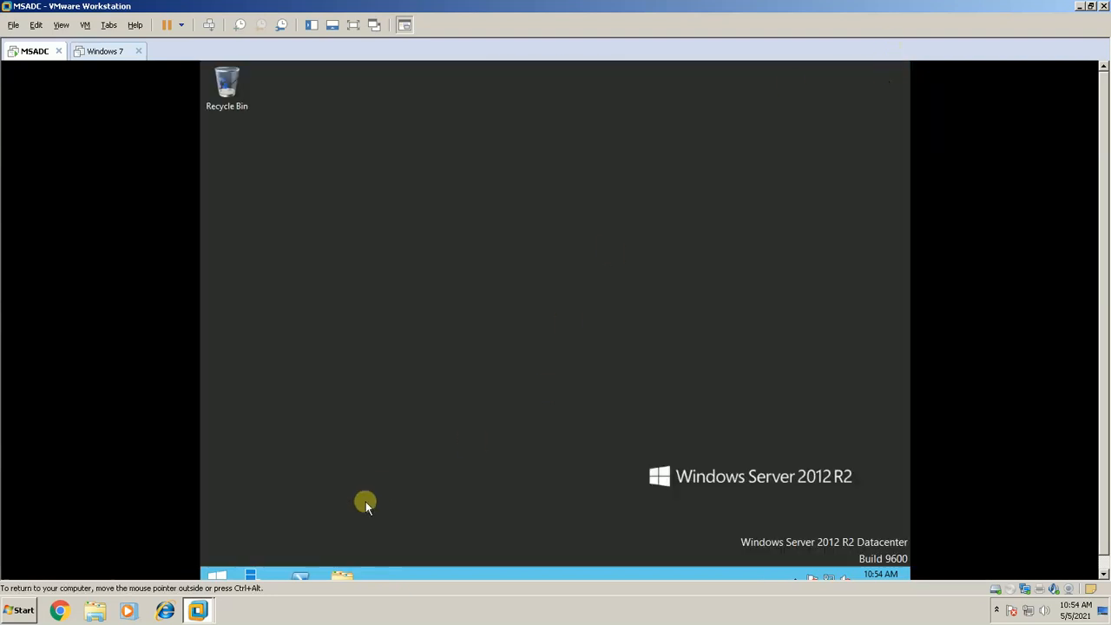
Start adding roles and features in Server Manager with a role-based or feature-based installation on the MSADC server
{"action": "left_click", "coordinate": [249, 574]}
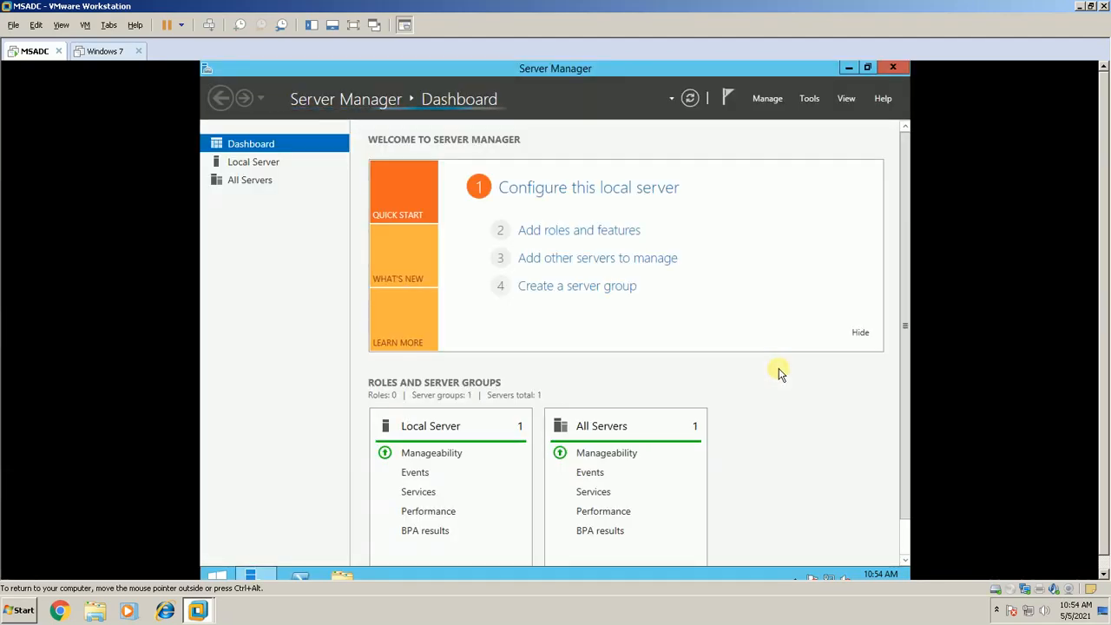
{"action": "left_click", "coordinate": [611, 231]}
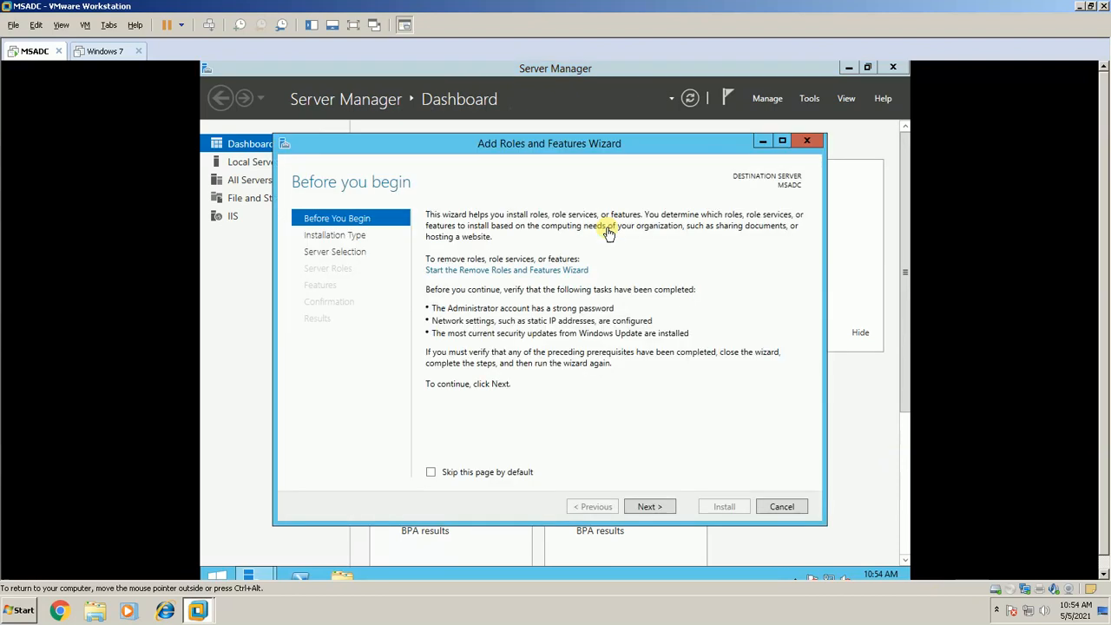
{"action": "left_click", "coordinate": [650, 506]}
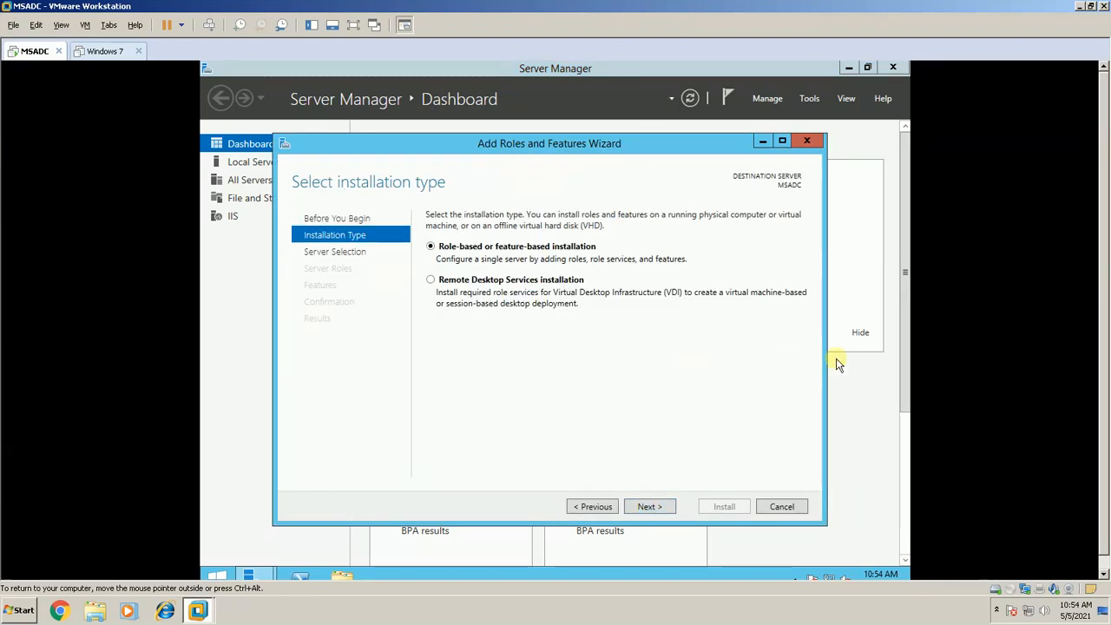
{"action": "left_click", "coordinate": [657, 508]}
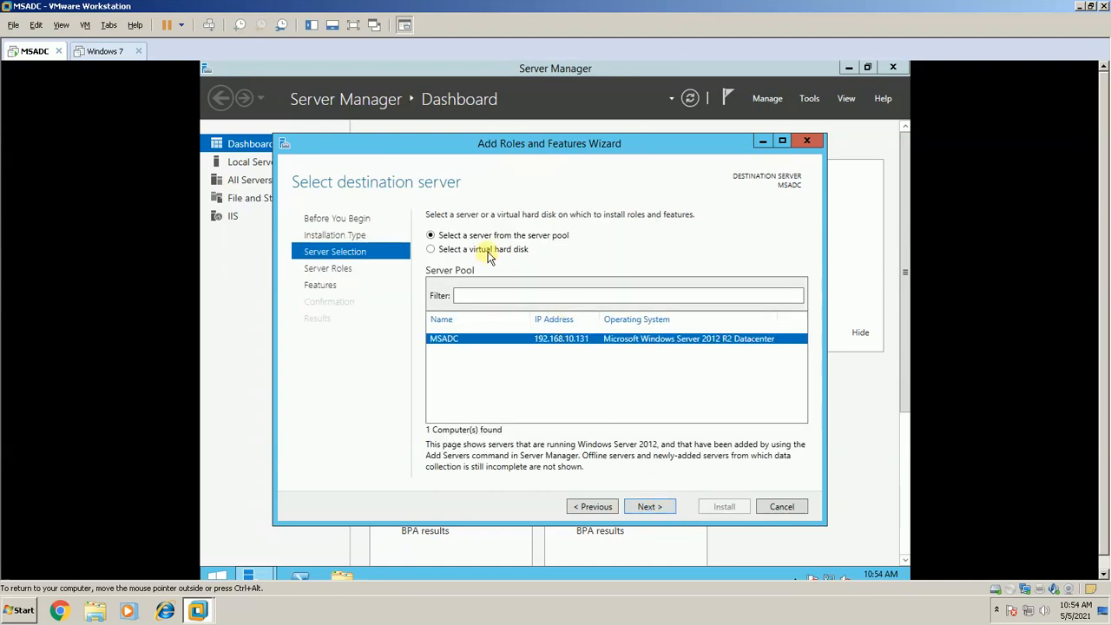
{"action": "left_click", "coordinate": [654, 510]}
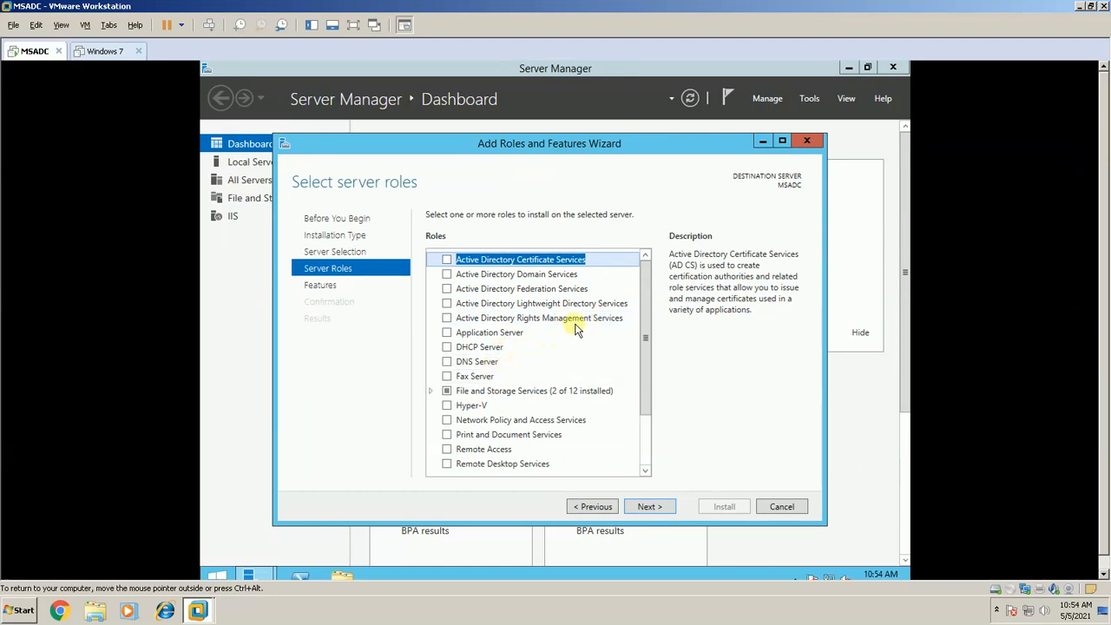
Select the Active Directory Domain Services role with its required features and management tools, keeping the default feature selection
{"action": "left_click", "coordinate": [446, 275]}
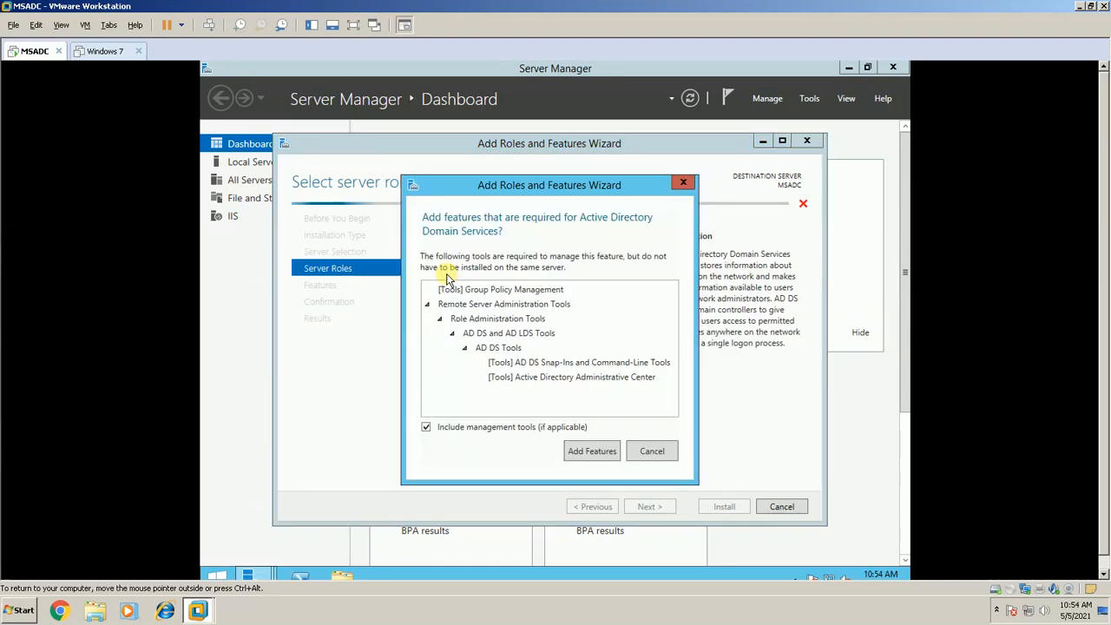
{"action": "left_click", "coordinate": [594, 452]}
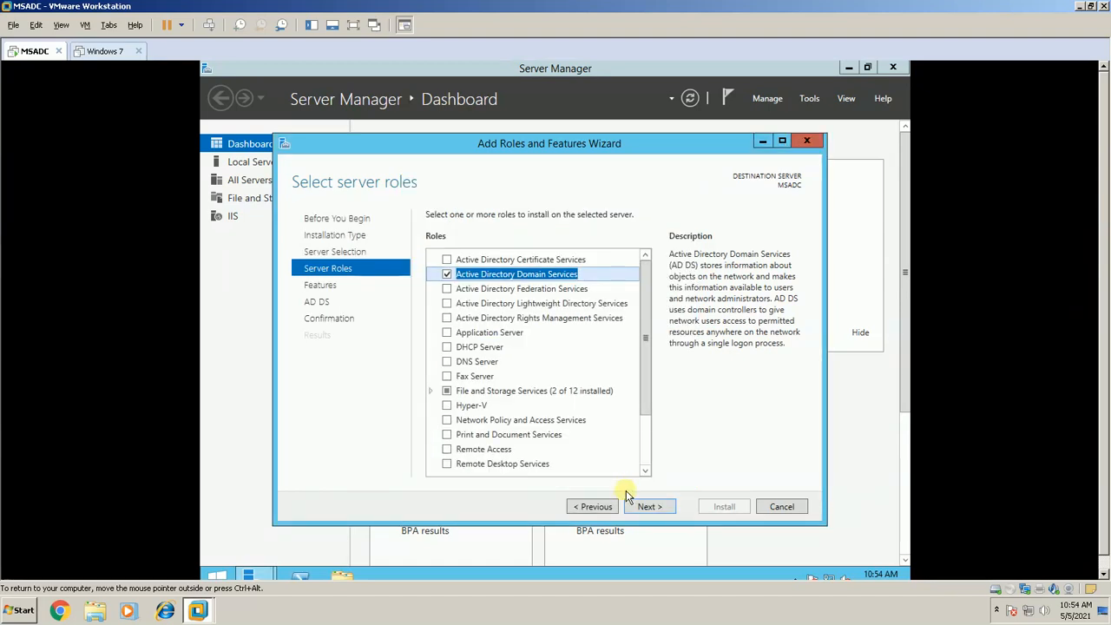
{"action": "left_click", "coordinate": [646, 508]}
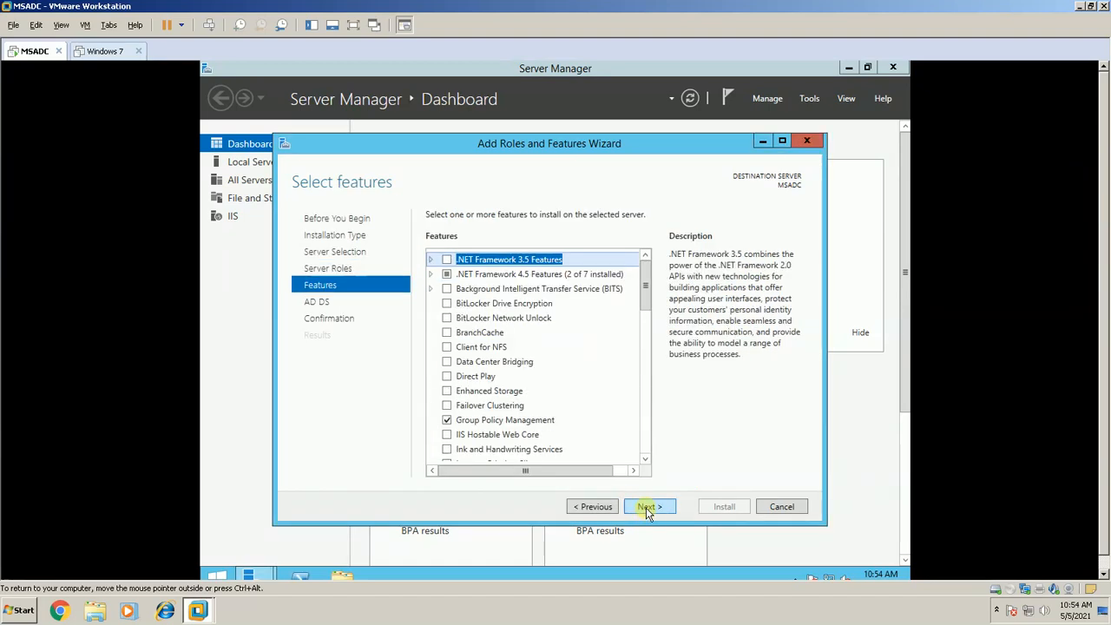
{"action": "left_click", "coordinate": [646, 508]}
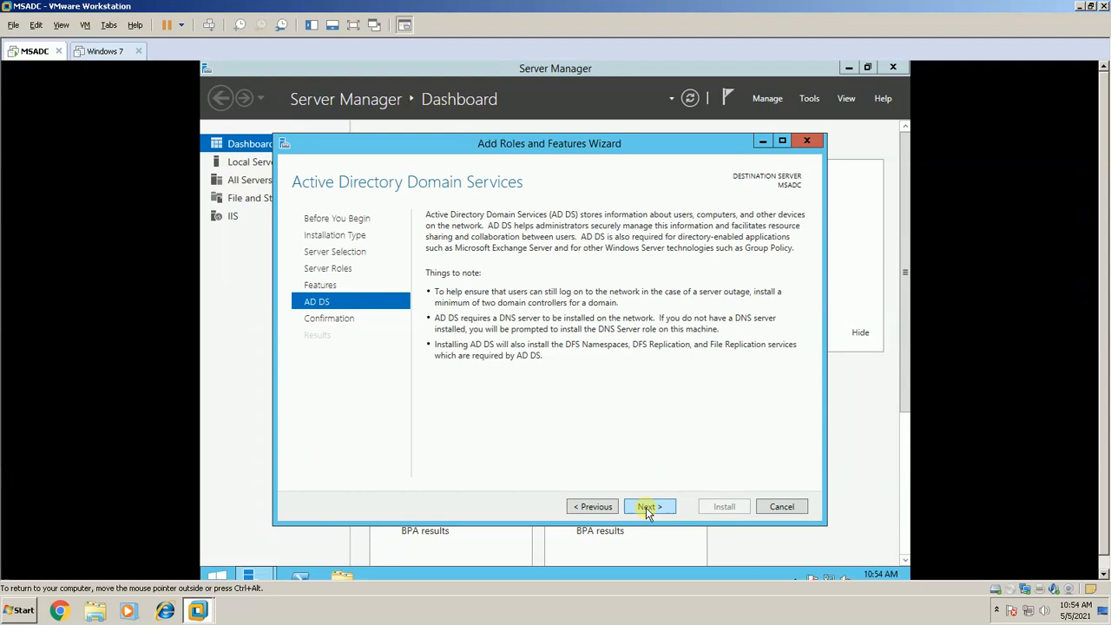
{"action": "left_click", "coordinate": [647, 508]}
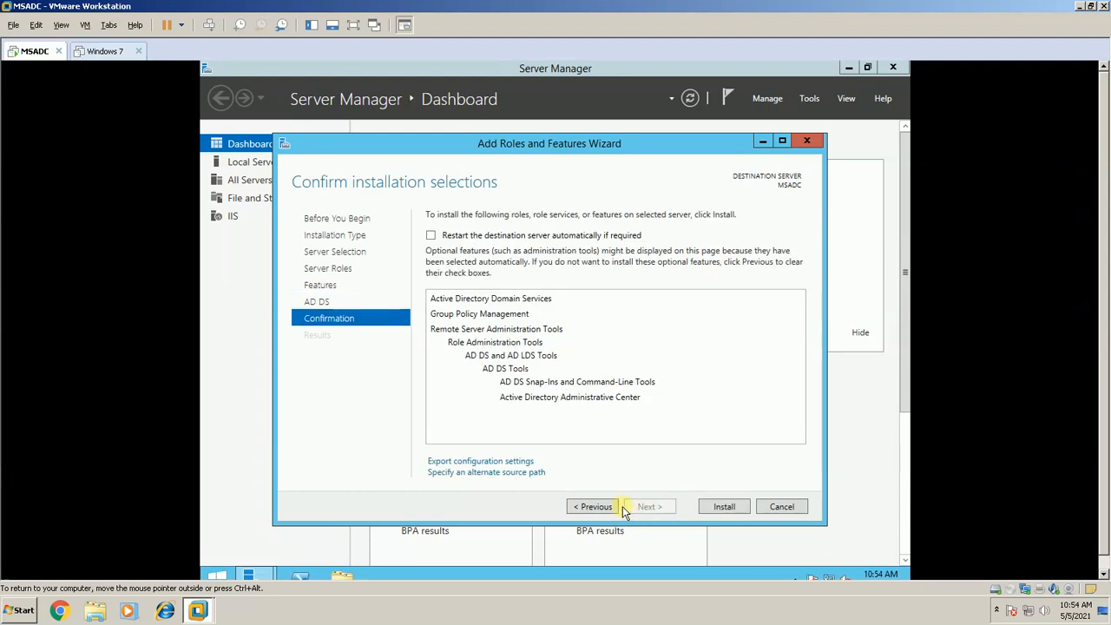
Allow the destination server to restart automatically if required and install the selected role
{"action": "left_click", "coordinate": [536, 236]}
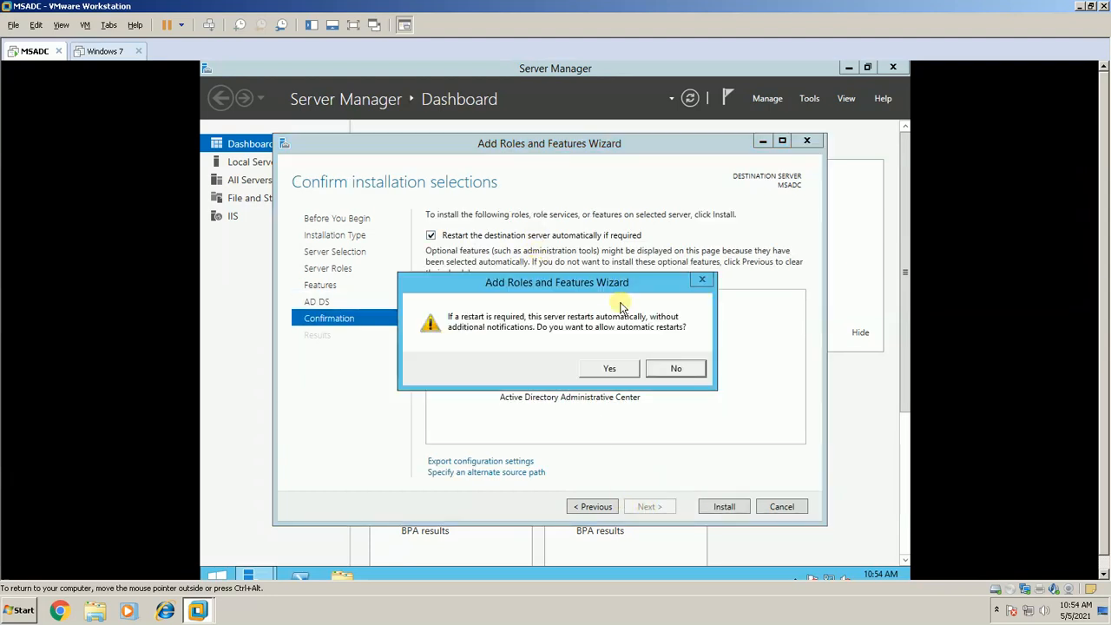
{"action": "left_click", "coordinate": [611, 368]}
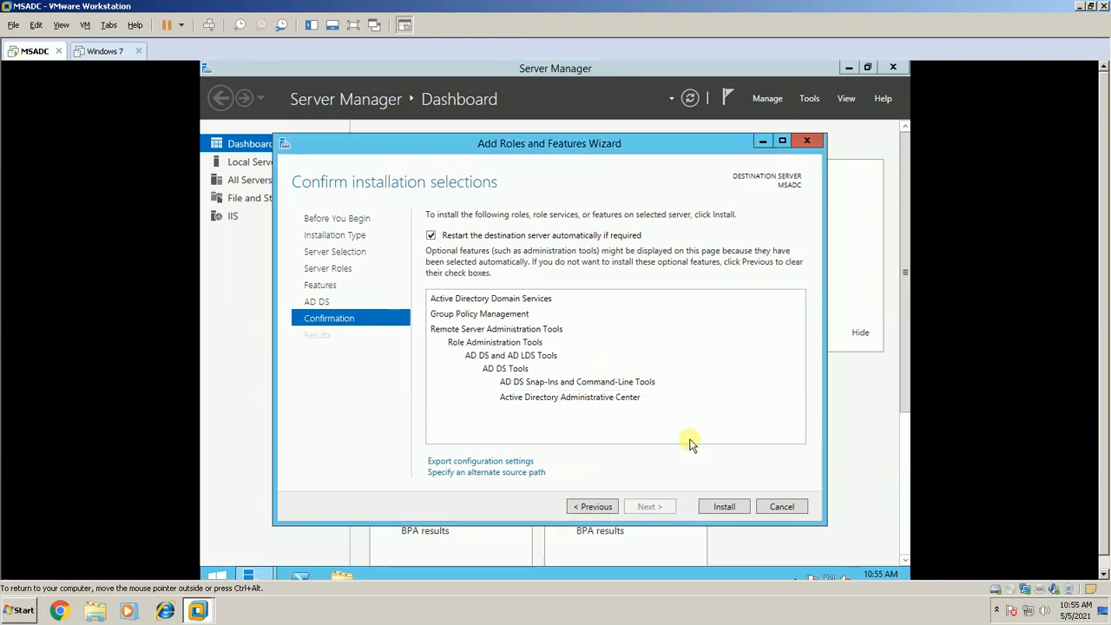
{"action": "left_click", "coordinate": [722, 508]}
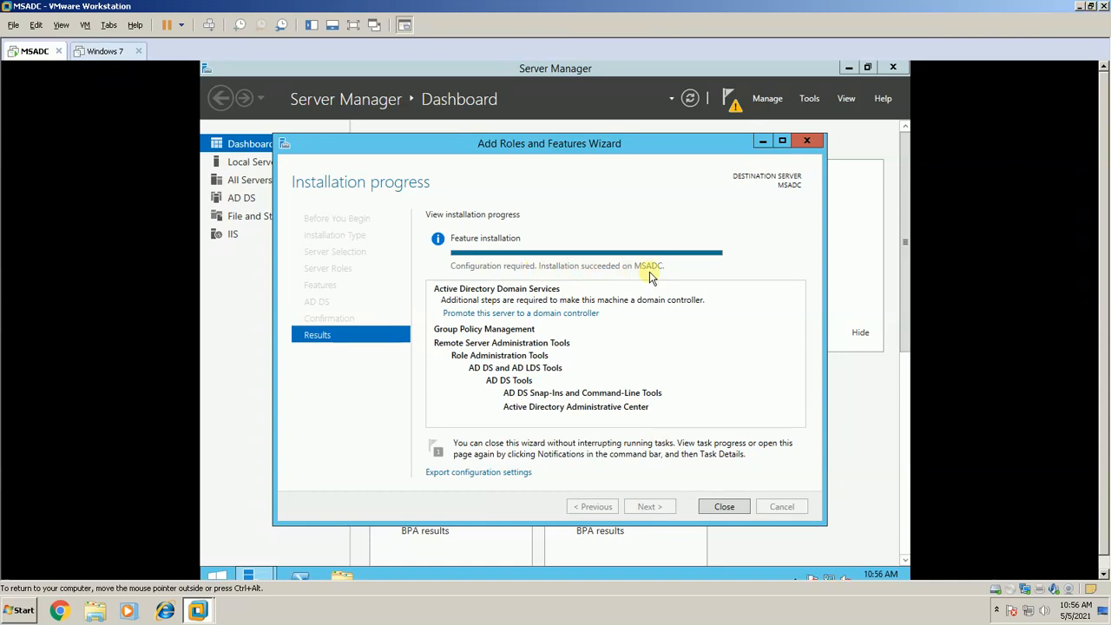
Promote the server to a domain controller in a new forest with the root domain name Magtest.com
{"action": "left_click", "coordinate": [550, 317]}
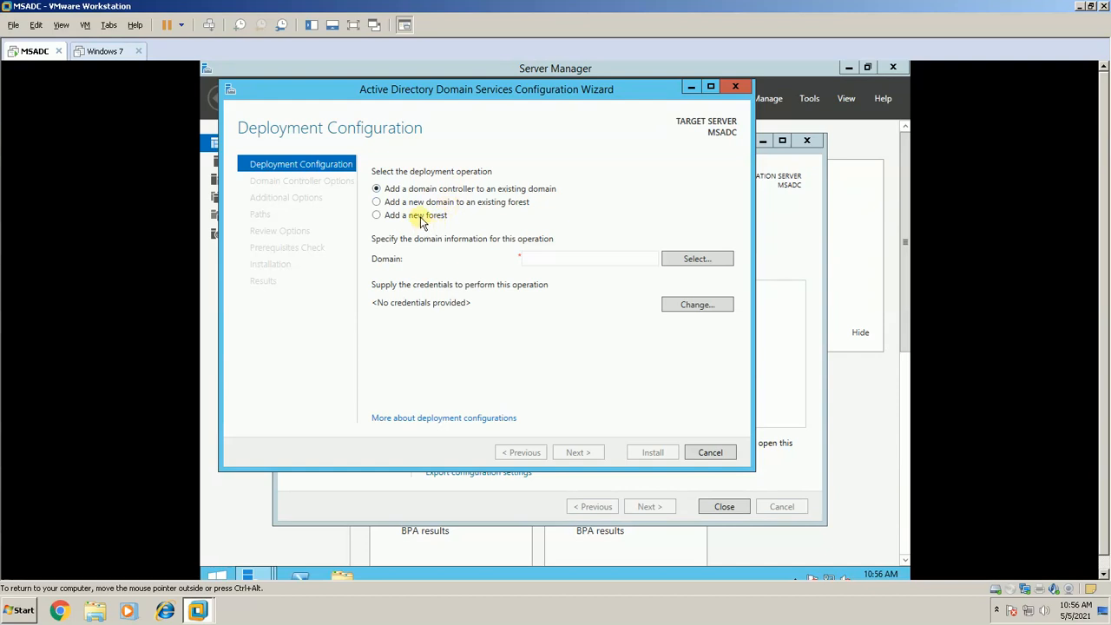
{"action": "left_click", "coordinate": [424, 218]}
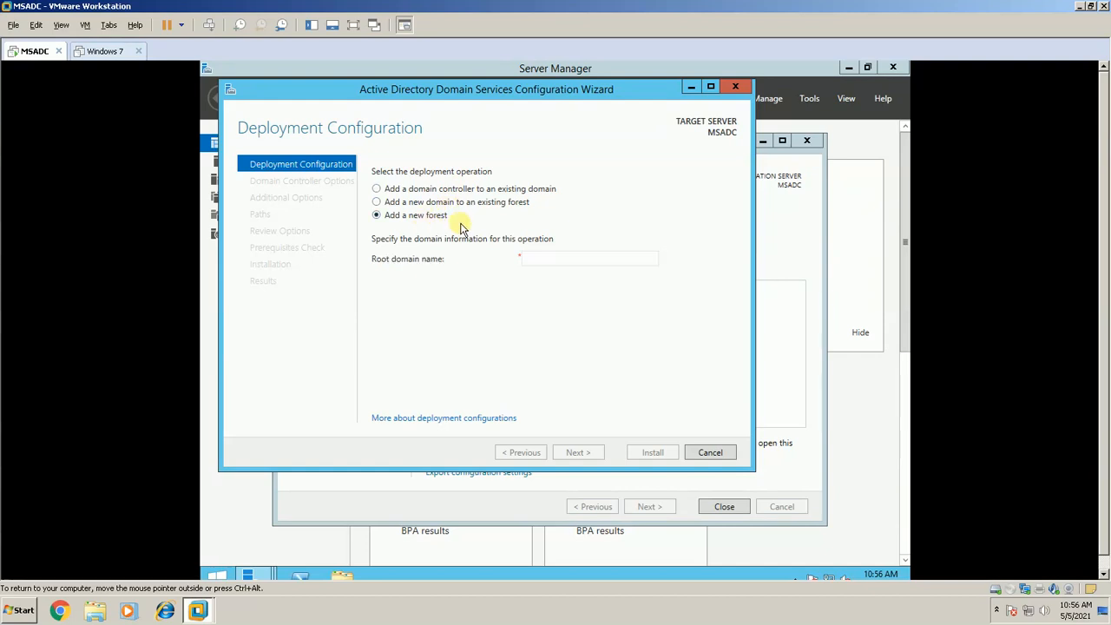
{"action": "left_click", "coordinate": [542, 261]}
{"action": "type", "text": "Magtest"}
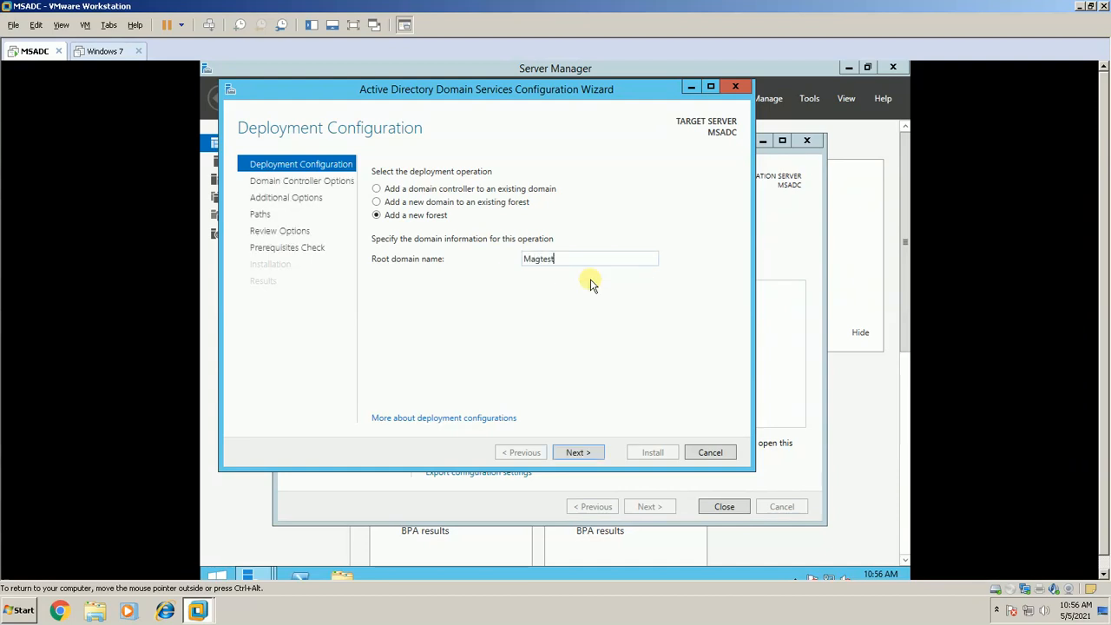
{"action": "type", "text": ".com"}
{"action": "left_click", "coordinate": [575, 452]}
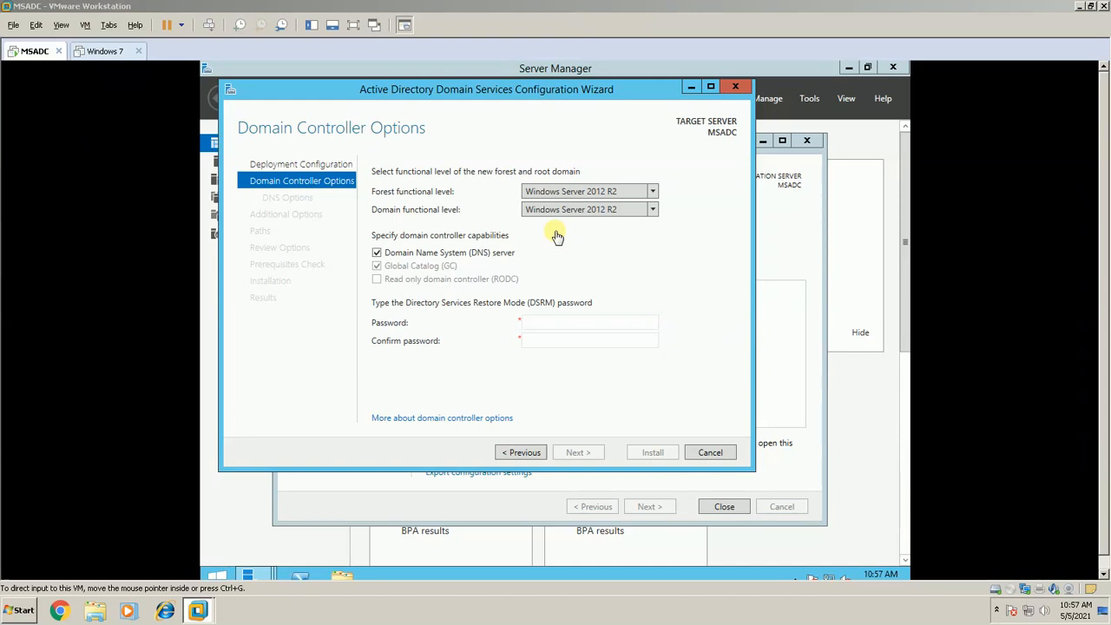
Keep the Windows Server 2012 R2 domain functional level, enter and confirm the DSRM password, and accept the default DNS options
{"action": "left_click", "coordinate": [607, 212]}
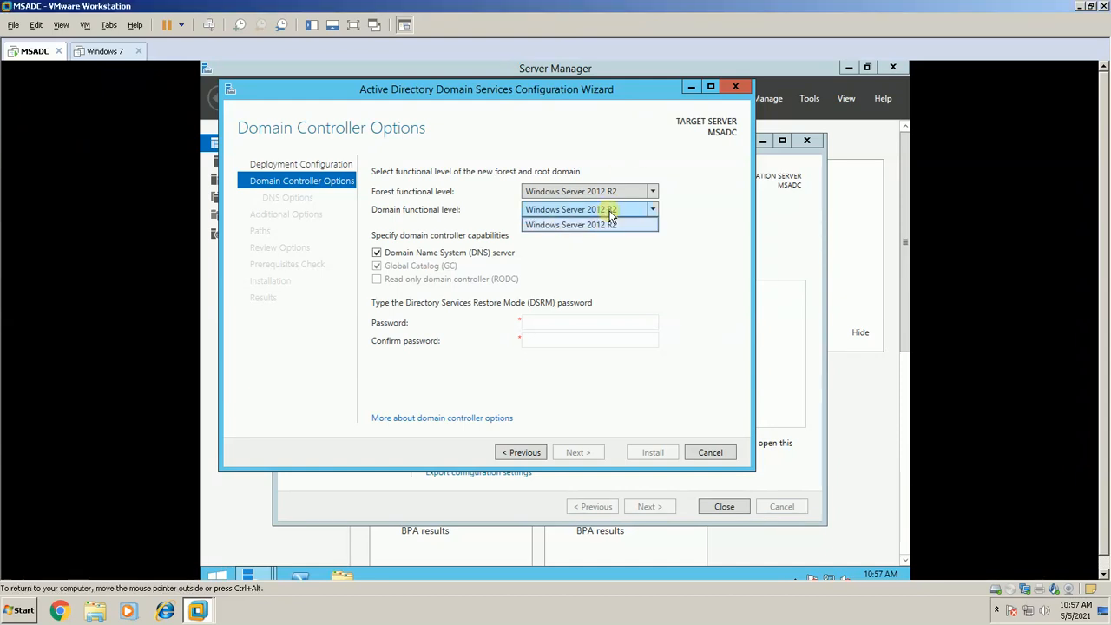
{"action": "left_click", "coordinate": [611, 213]}
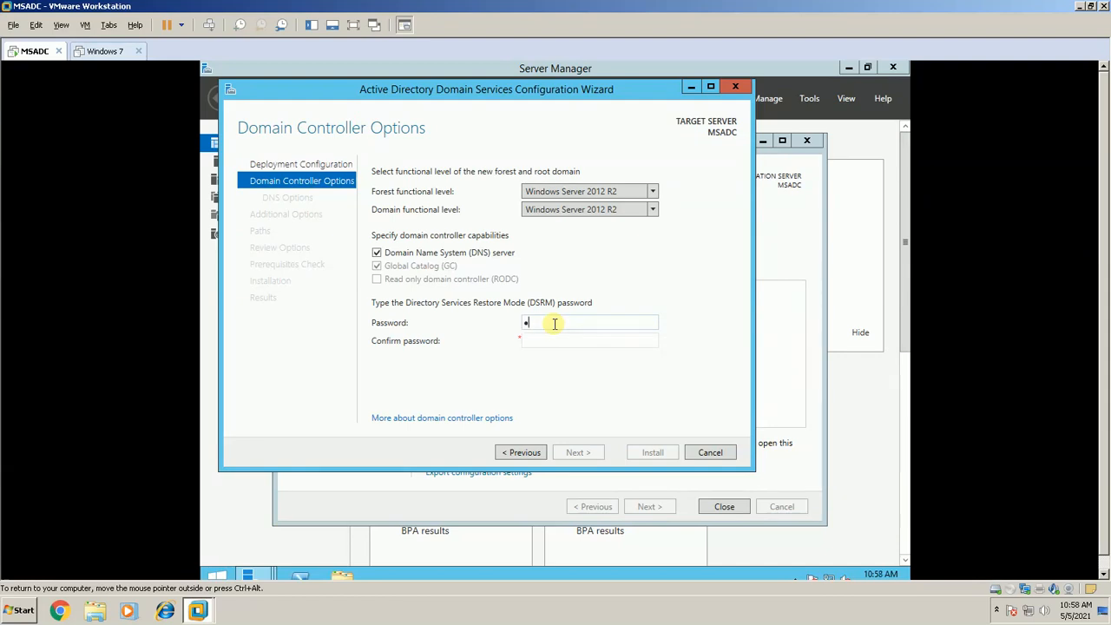
{"action": "key", "text": "Tab"}
{"action": "type", "text": "•••••••••••"}
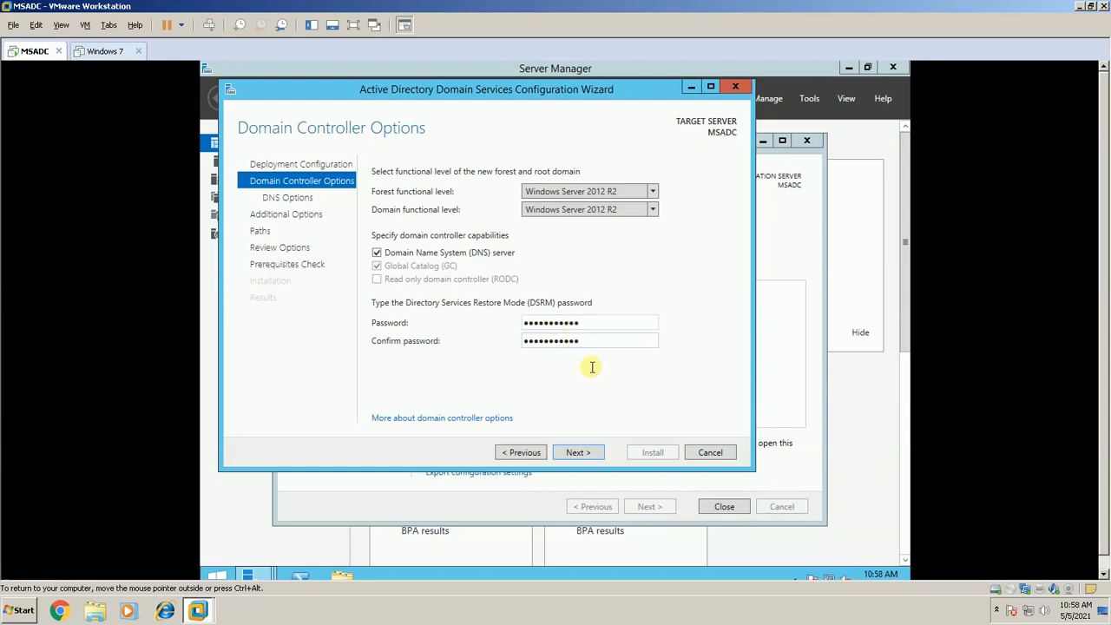
{"action": "left_click", "coordinate": [574, 453]}
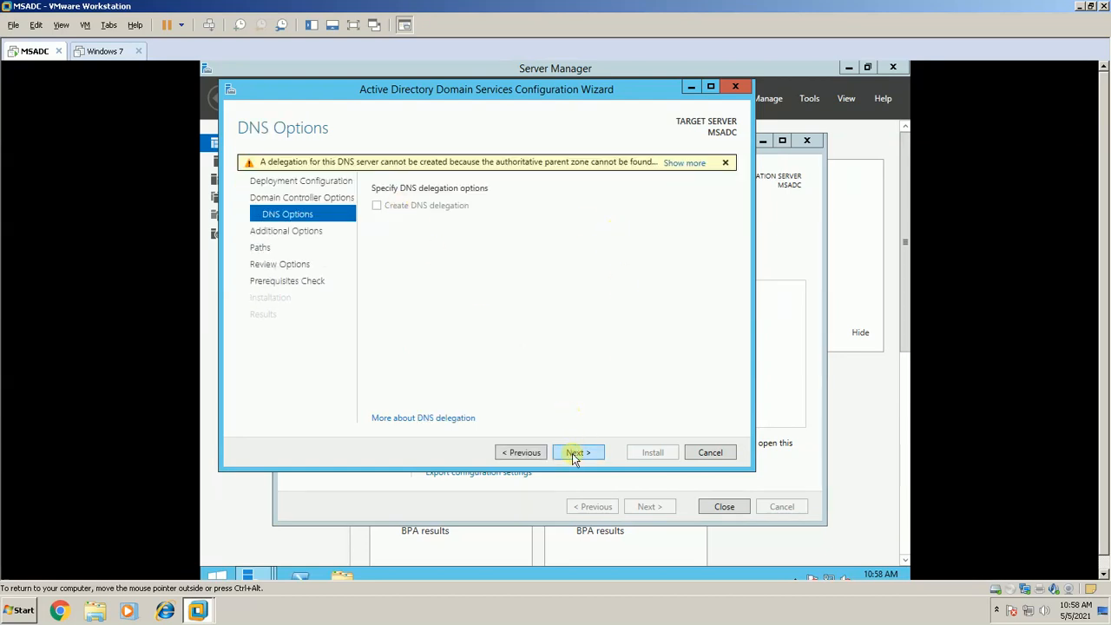
{"action": "left_click", "coordinate": [574, 452]}
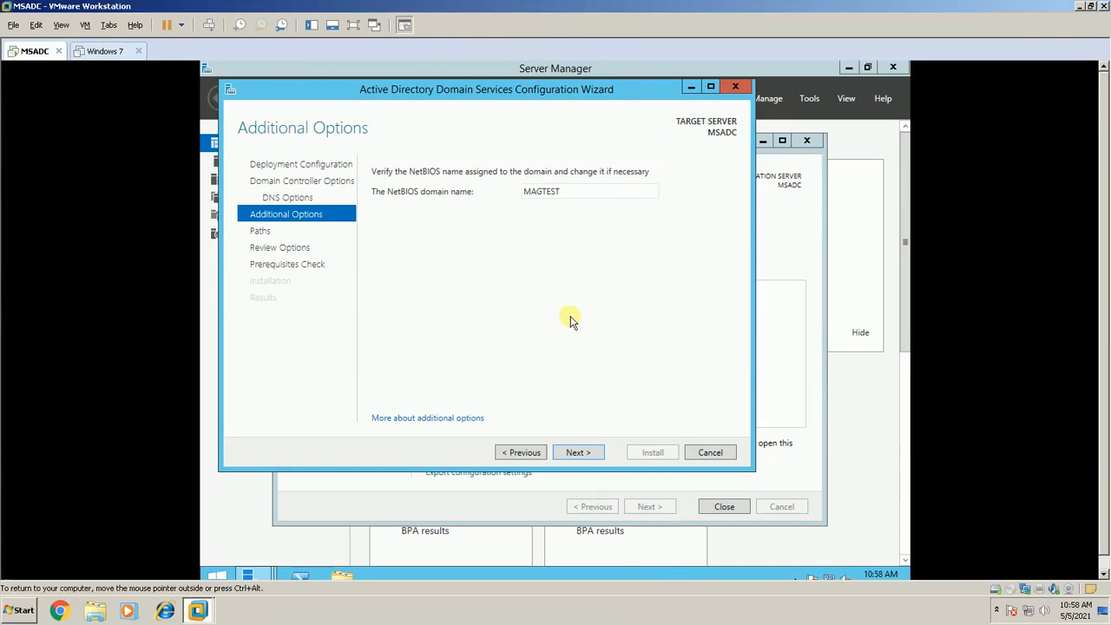
Keep the NetBIOS domain name MAGTEST and the default database, log files and SYSVOL folders
{"action": "left_click", "coordinate": [578, 452]}
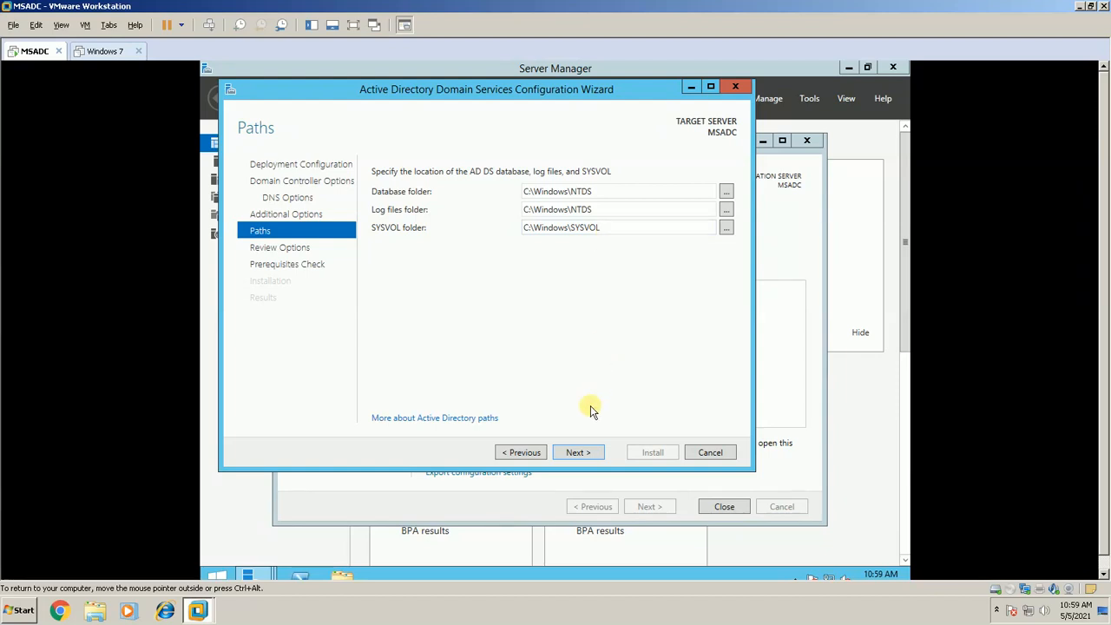
{"action": "left_click", "coordinate": [578, 452]}
Review the configuration selections, run the prerequisites check and install the domain controller
{"action": "left_click", "coordinate": [498, 246]}
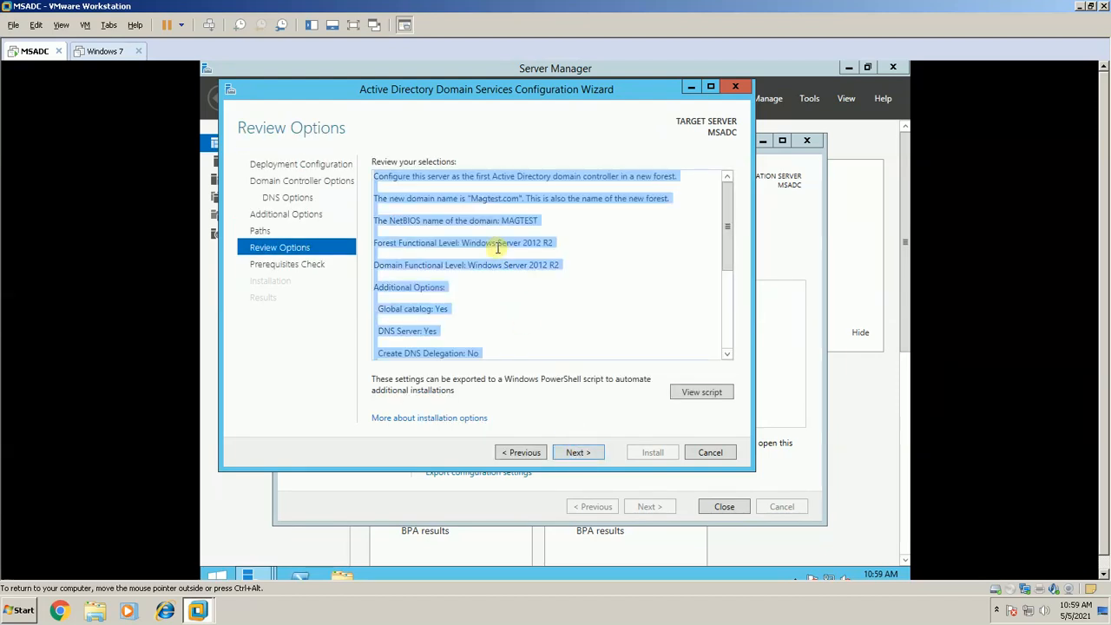
{"action": "scroll", "coordinate": [497, 247], "scroll_direction": "down", "scroll_amount": 5}
{"action": "left_click", "coordinate": [551, 338]}
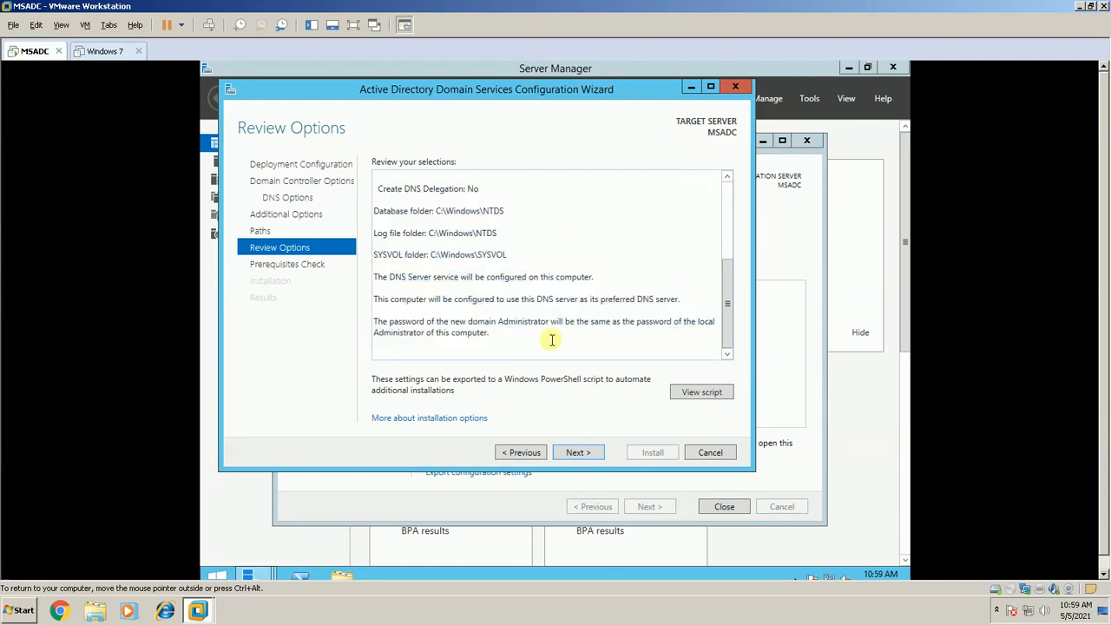
{"action": "left_click", "coordinate": [502, 332]}
{"action": "scroll", "coordinate": [547, 247], "scroll_direction": "up", "scroll_amount": 5}
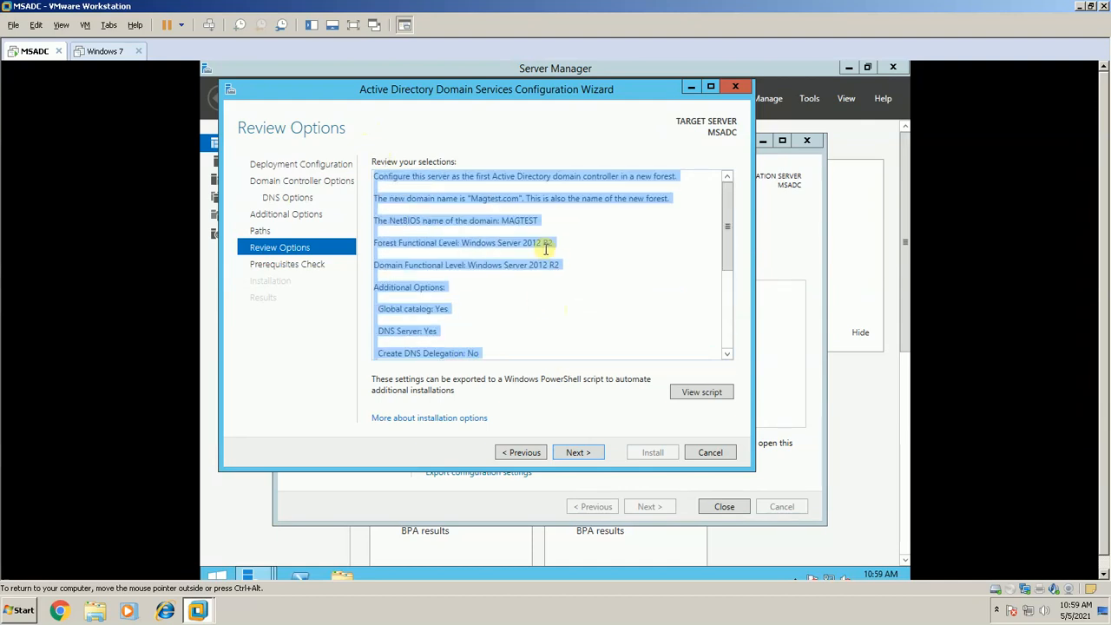
{"action": "left_click", "coordinate": [486, 236]}
{"action": "scroll", "coordinate": [526, 277], "scroll_direction": "down", "scroll_amount": 5}
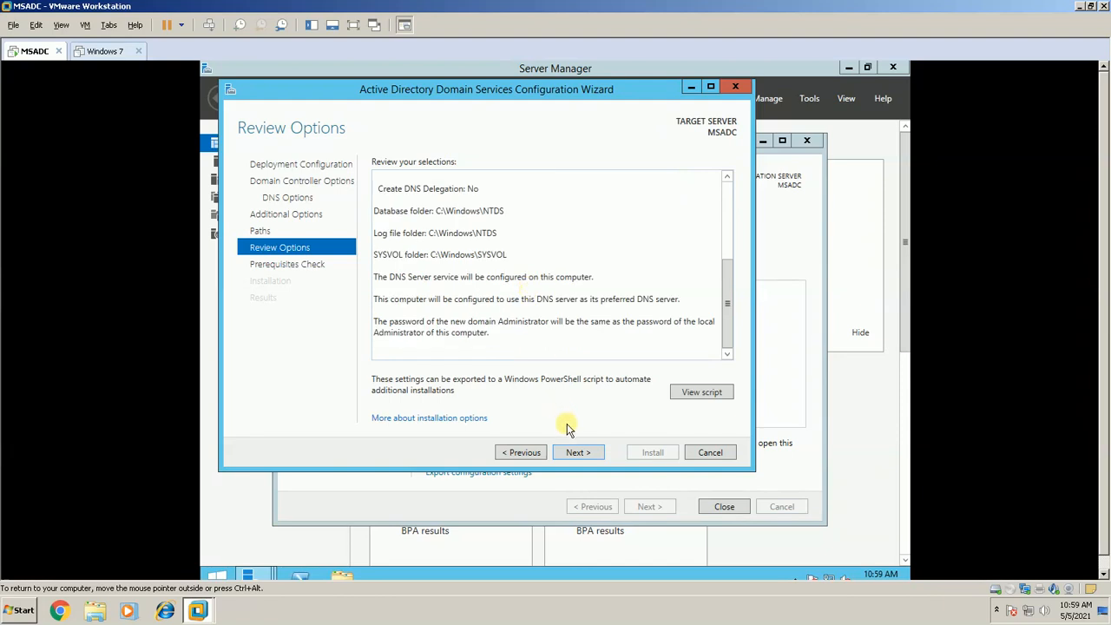
{"action": "left_click", "coordinate": [577, 448]}
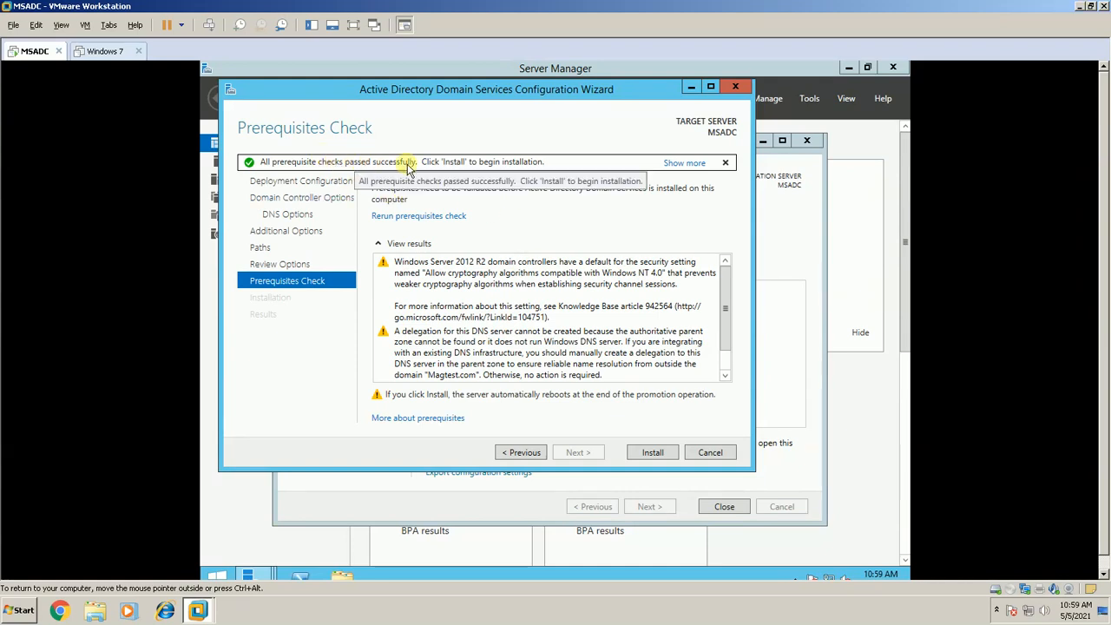
{"action": "left_click", "coordinate": [653, 454]}
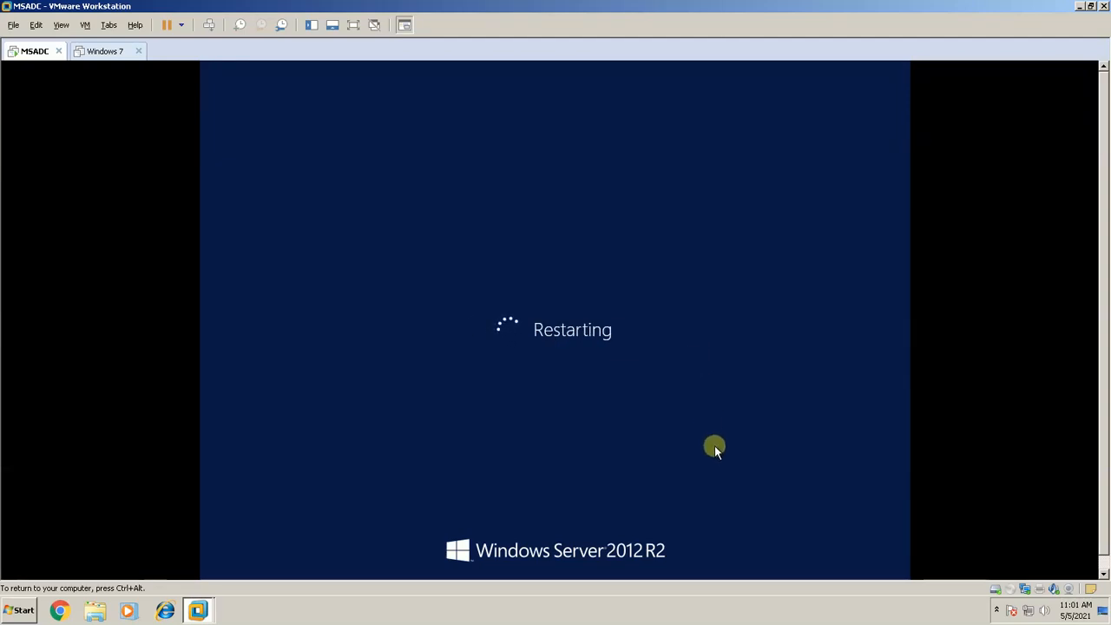
Sign in to the restarted MSADC virtual machine as MAGTEST\Administrator with the account password
{"action": "left_click", "coordinate": [670, 610]}
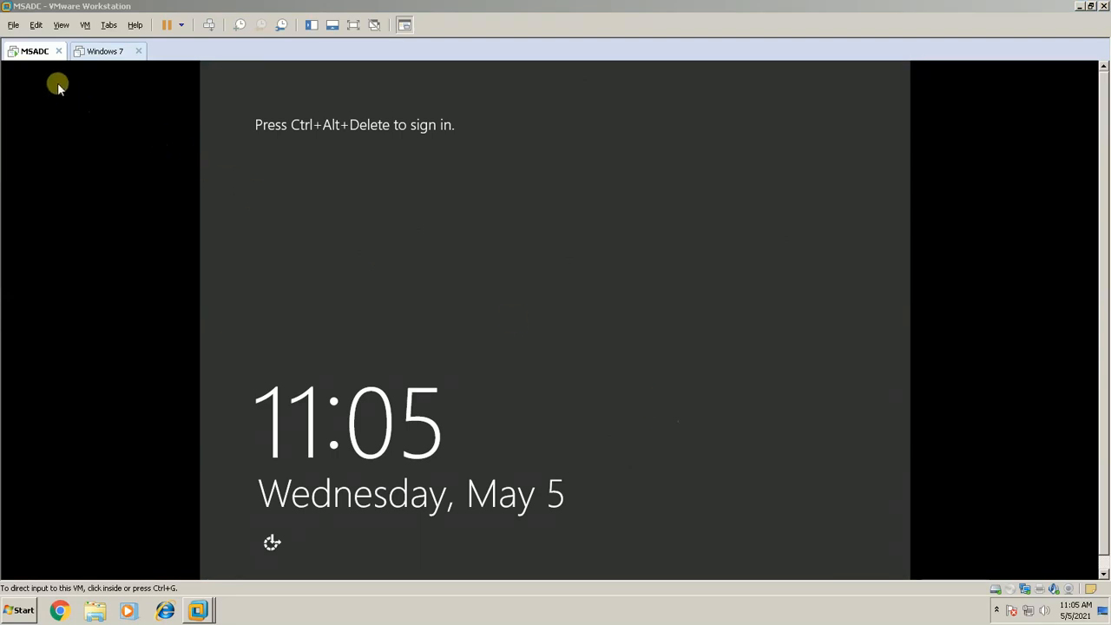
{"action": "right_click", "coordinate": [42, 52]}
{"action": "left_click", "coordinate": [79, 119]}
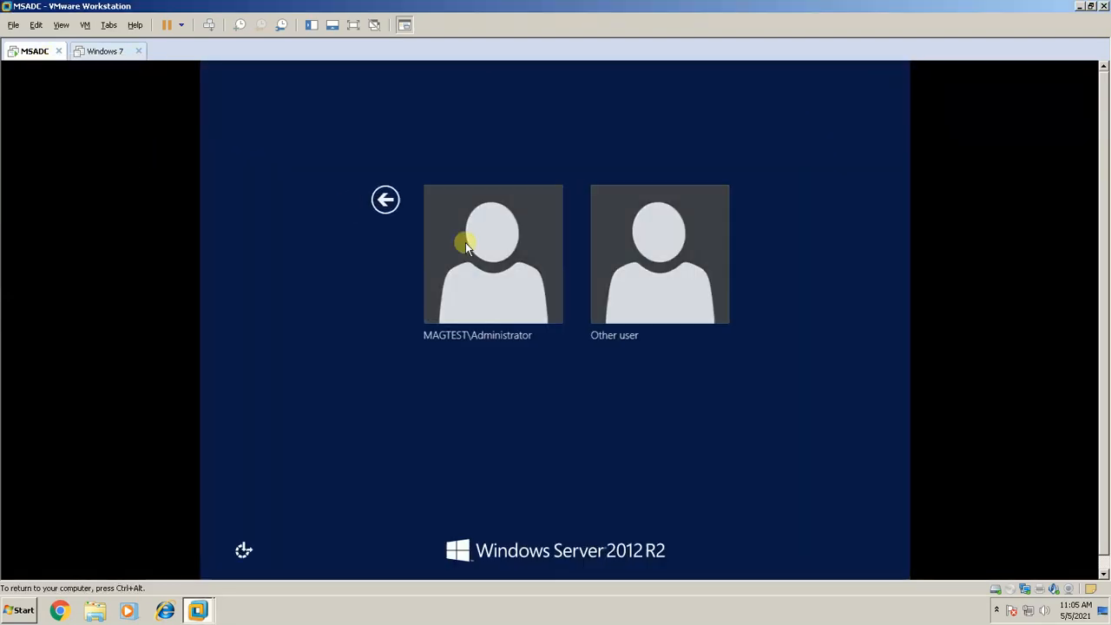
{"action": "left_click", "coordinate": [510, 276]}
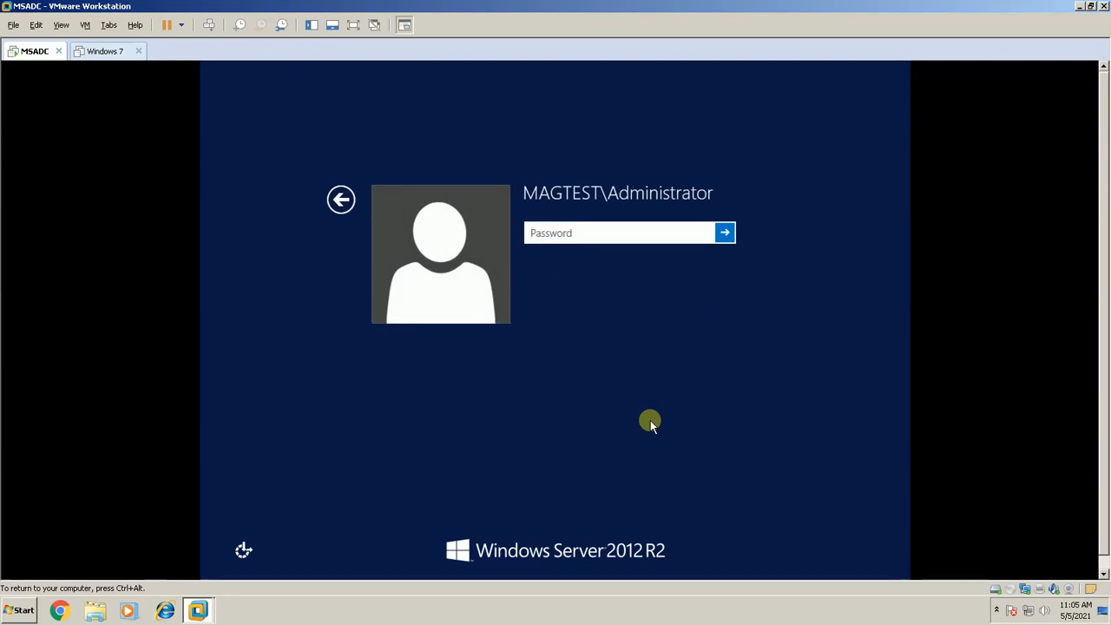
{"action": "type", "text": "•••••"}
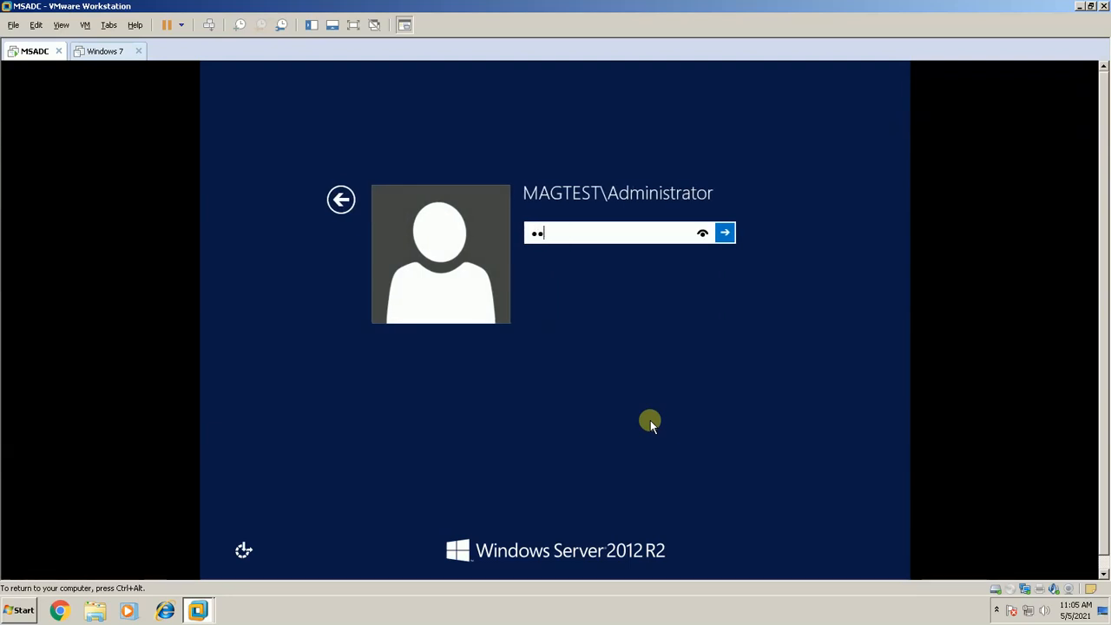
{"action": "type", "text": "•••••"}
{"action": "key", "text": "Return"}
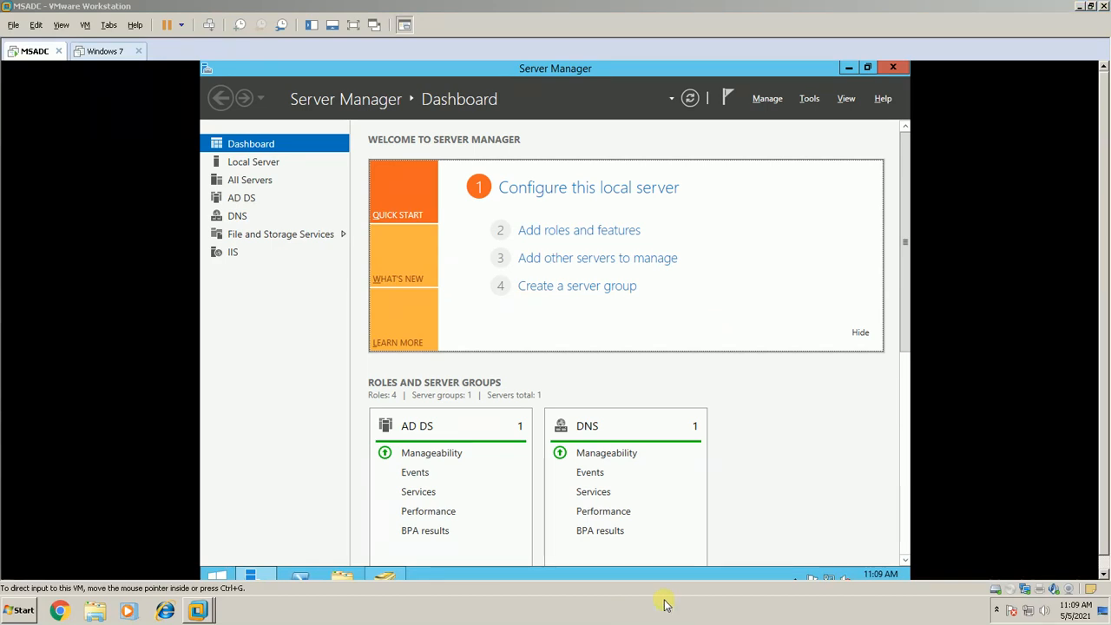
Check the AD DS and DNS server pages in Server Manager
{"action": "left_click", "coordinate": [243, 203]}
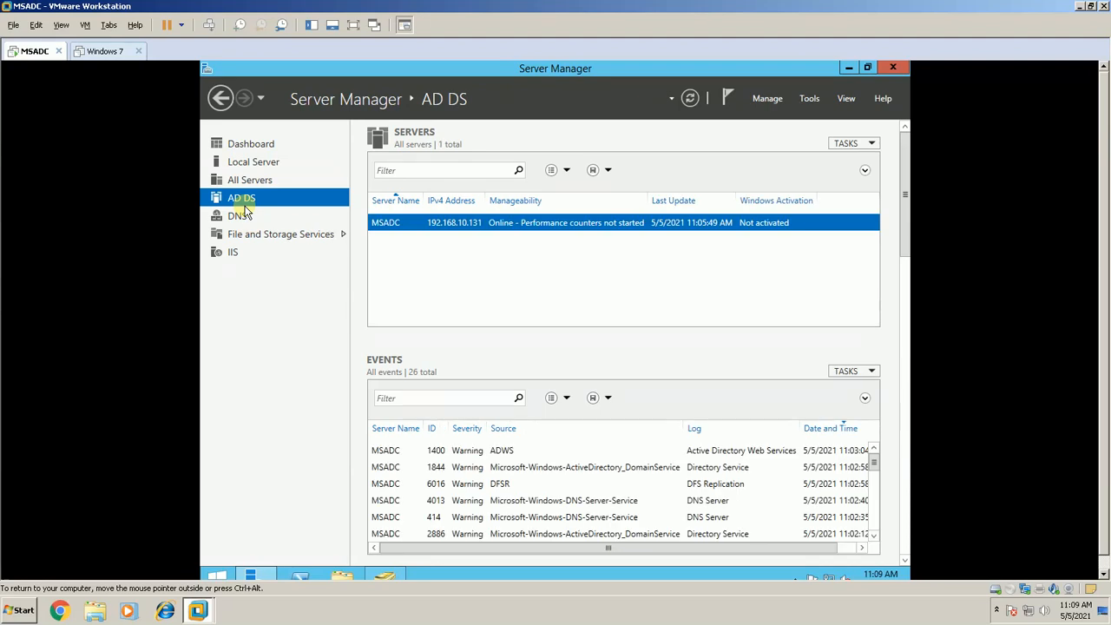
{"action": "left_click", "coordinate": [244, 218]}
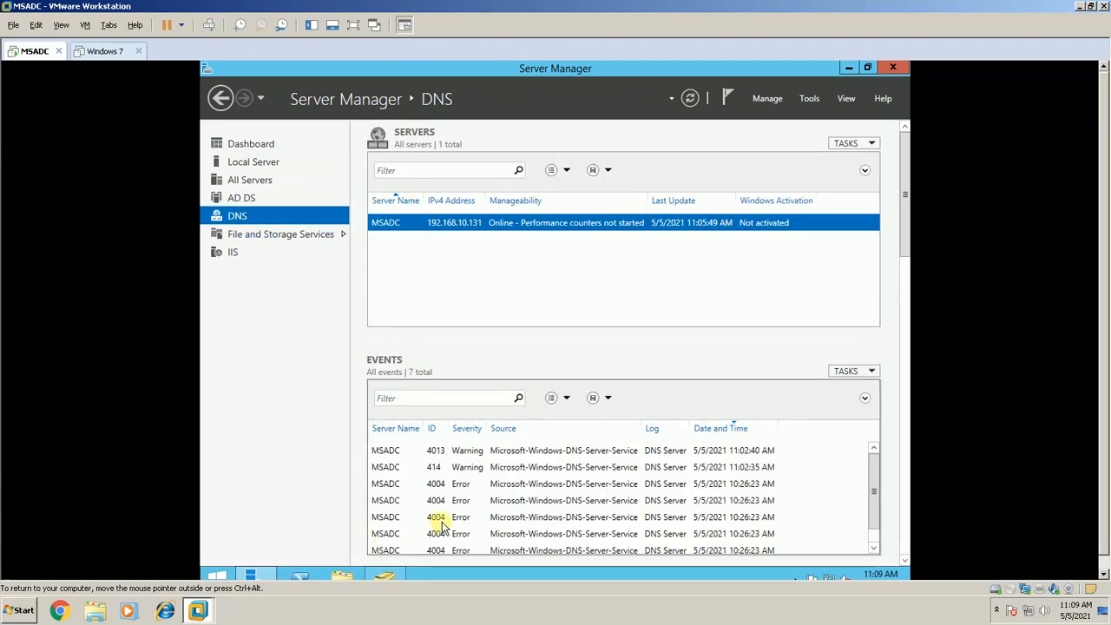
Run dsa.msc to launch Active Directory Users and Computers, and minimize Server Manager
{"action": "key", "text": "super+r"}
{"action": "type", "text": "dsa.msc"}
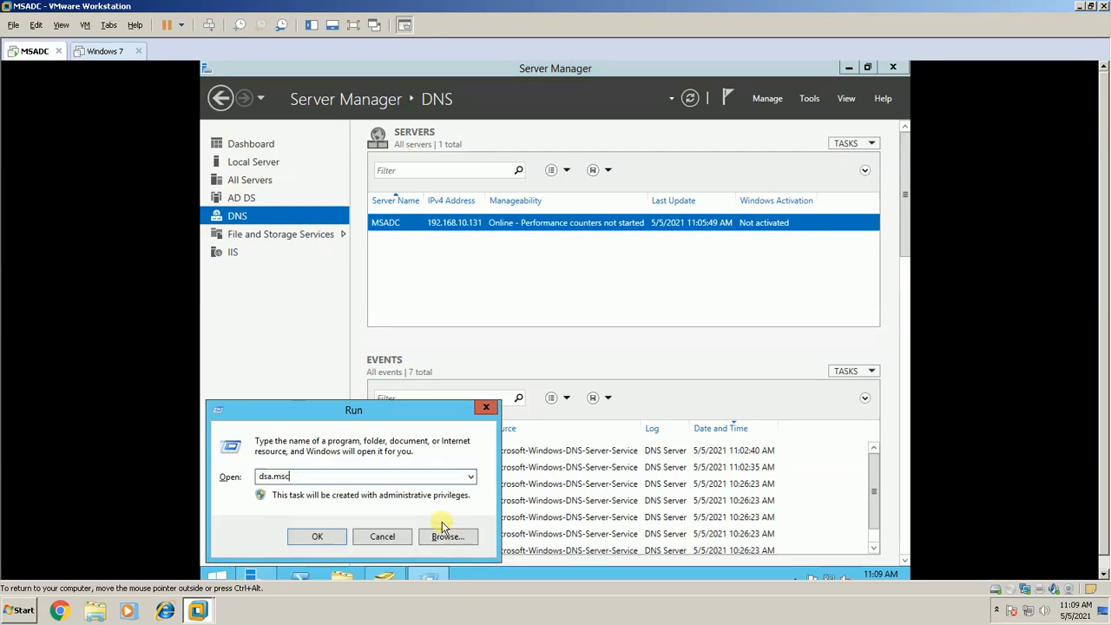
{"action": "key", "text": "Return"}
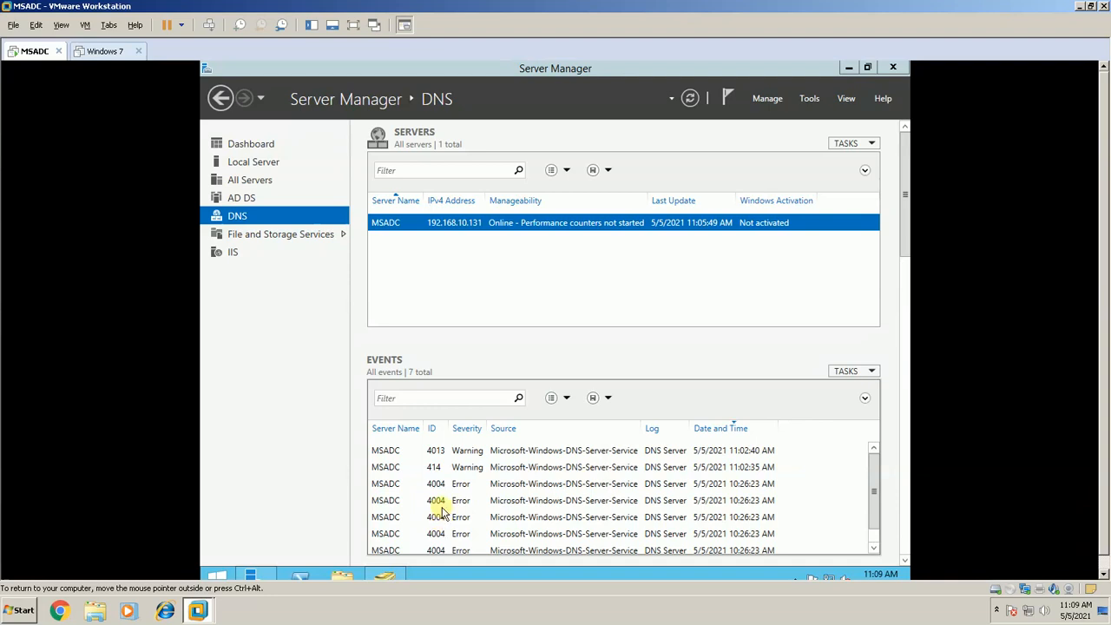
{"action": "left_click", "coordinate": [847, 69]}
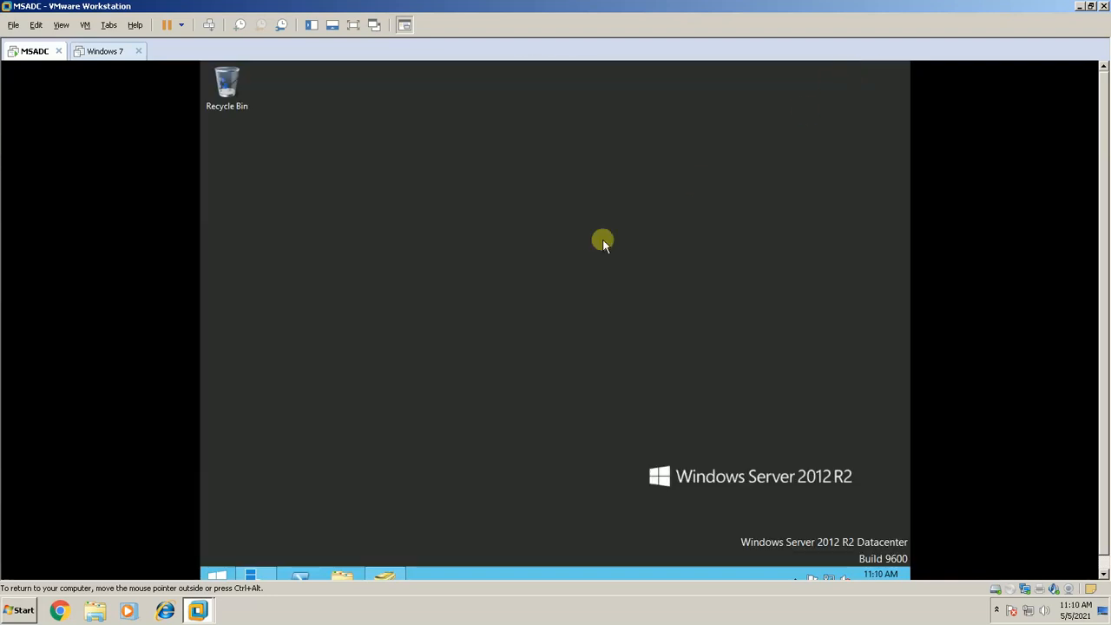
{"action": "right_click", "coordinate": [561, 272]}
{"action": "left_click", "coordinate": [608, 324]}
{"action": "right_click", "coordinate": [588, 348]}
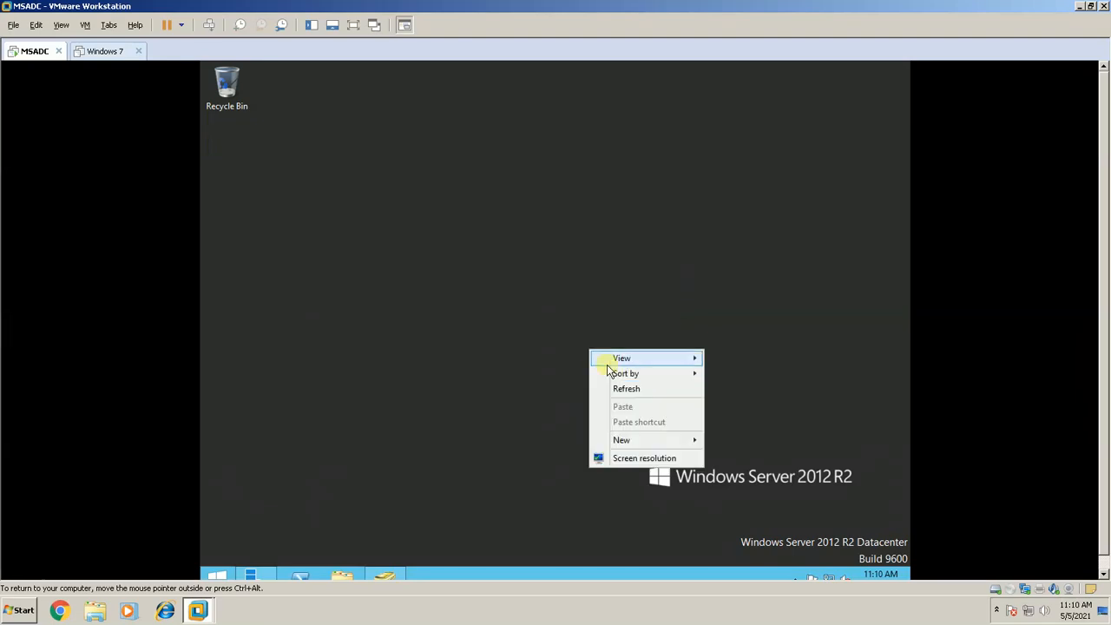
{"action": "left_click", "coordinate": [623, 389]}
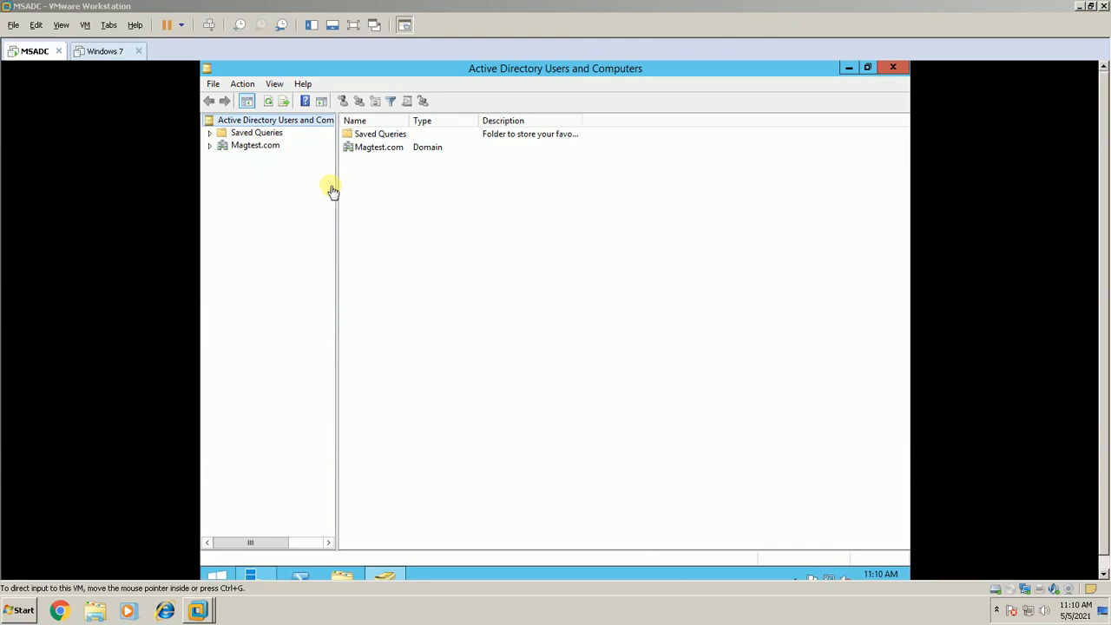
Expand the Magtest.com domain, widen the console tree to show full names, and examine the domain's containers
{"action": "left_click", "coordinate": [244, 153]}
{"action": "left_click", "coordinate": [250, 148]}
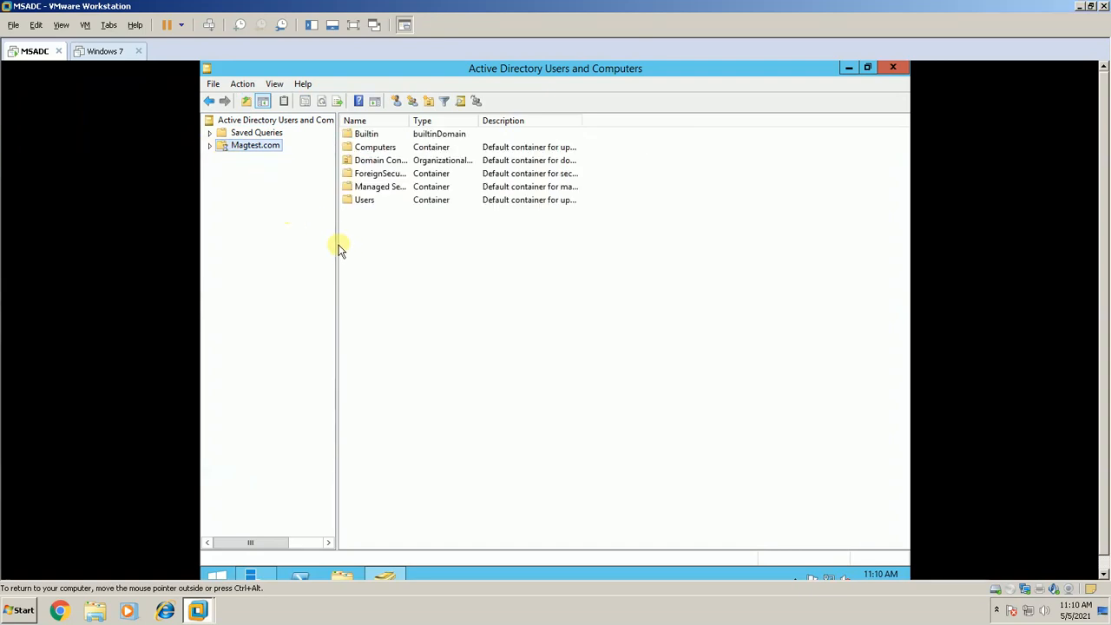
{"action": "left_click_drag", "start_coordinate": [335, 244], "coordinate": [359, 244]}
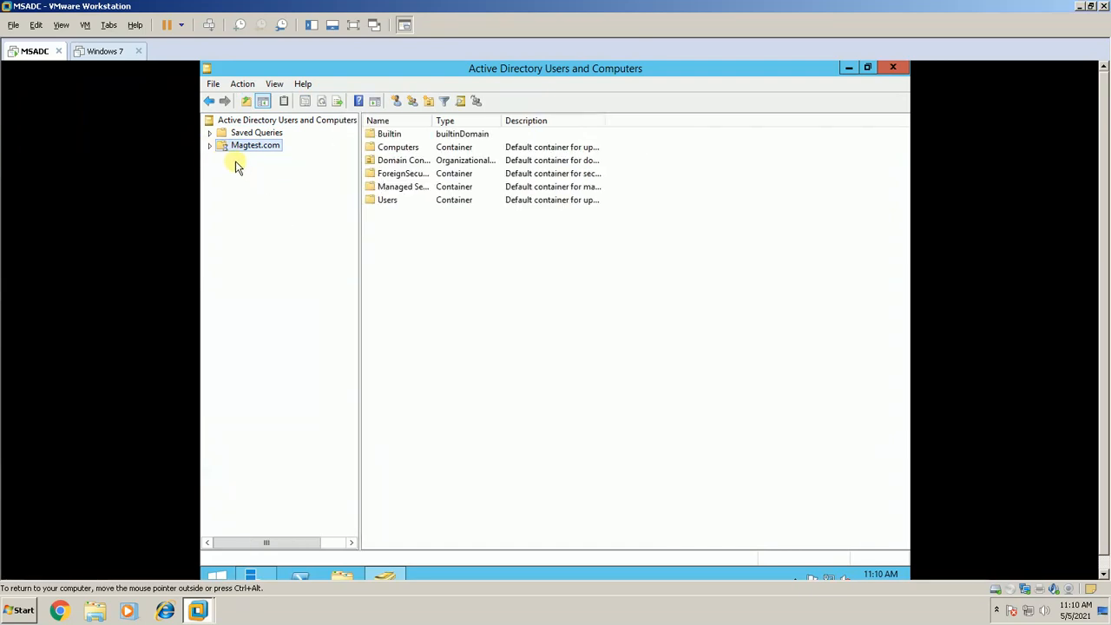
{"action": "left_click", "coordinate": [209, 146]}
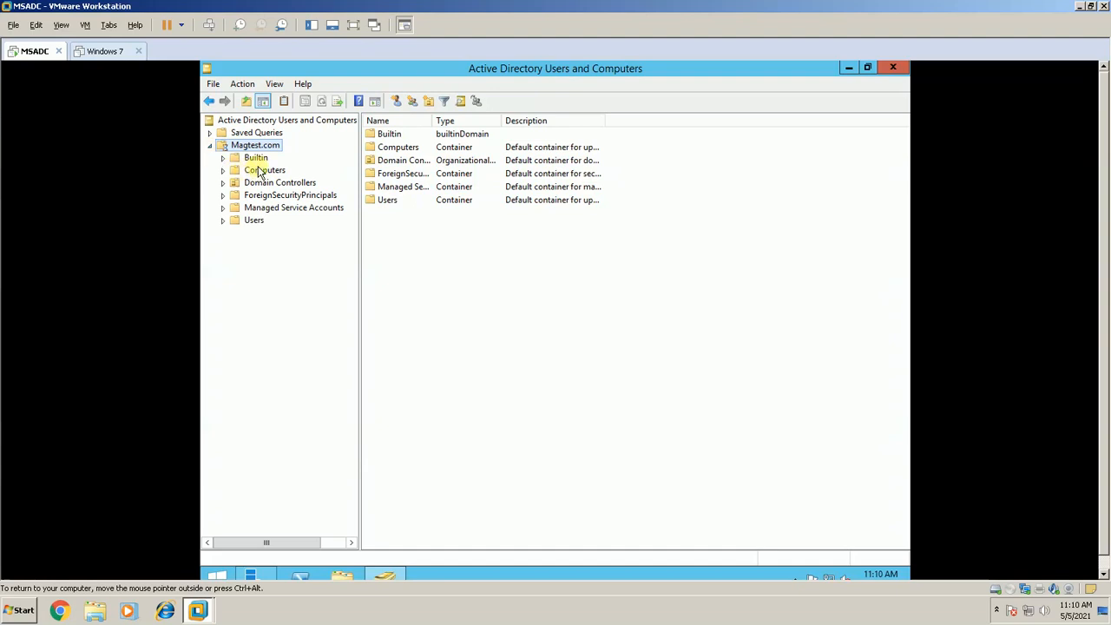
{"action": "left_click", "coordinate": [288, 121]}
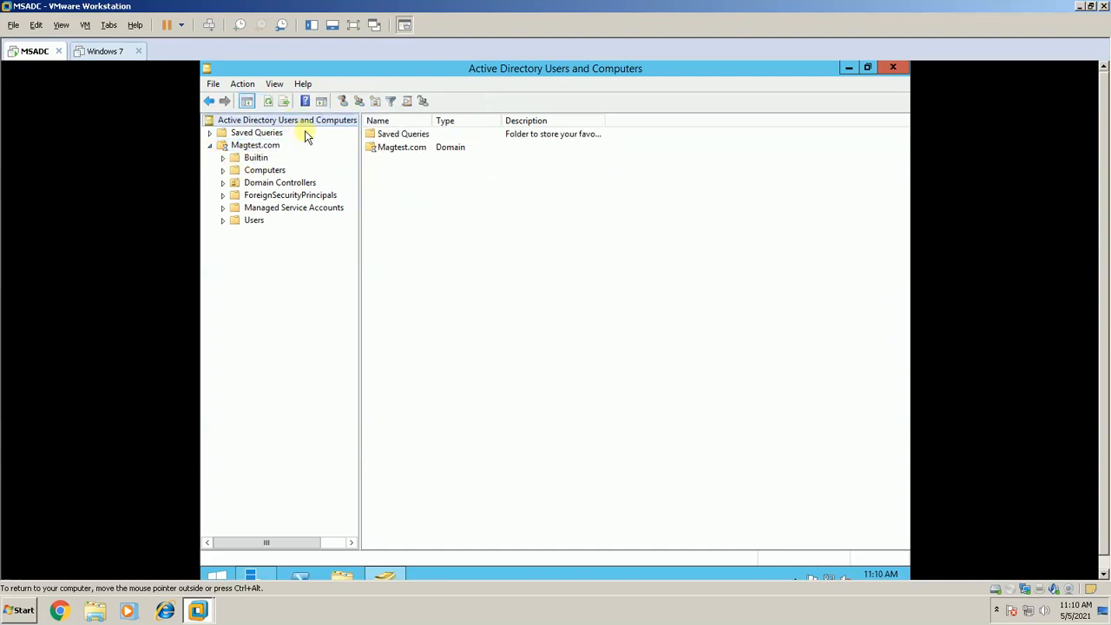
{"action": "left_click_drag", "start_coordinate": [359, 191], "coordinate": [402, 198]}
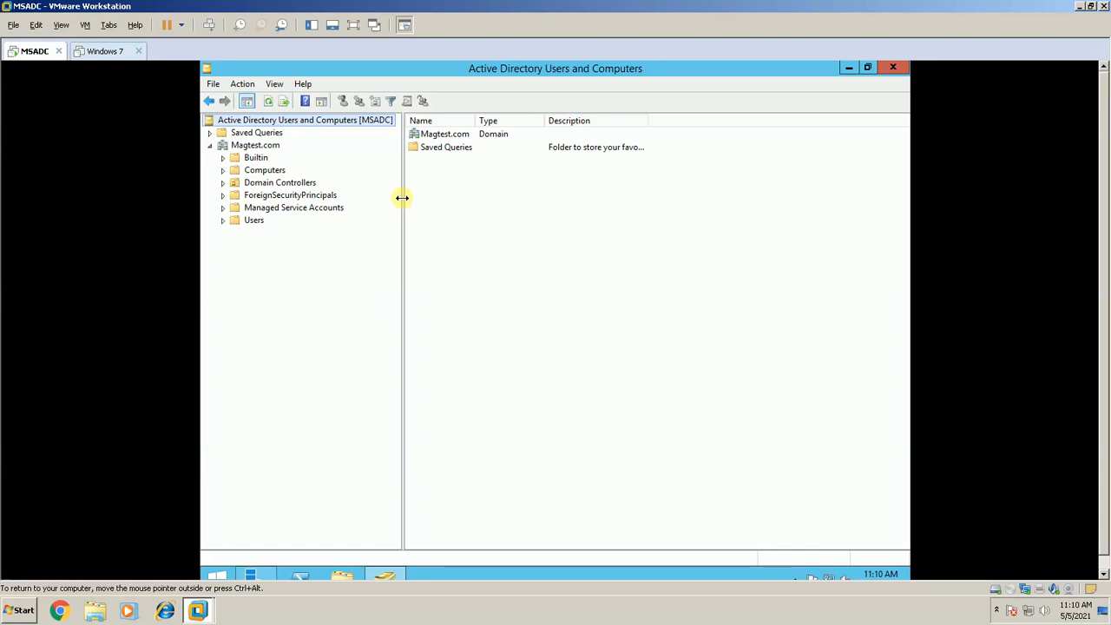
{"action": "left_click", "coordinate": [259, 144]}
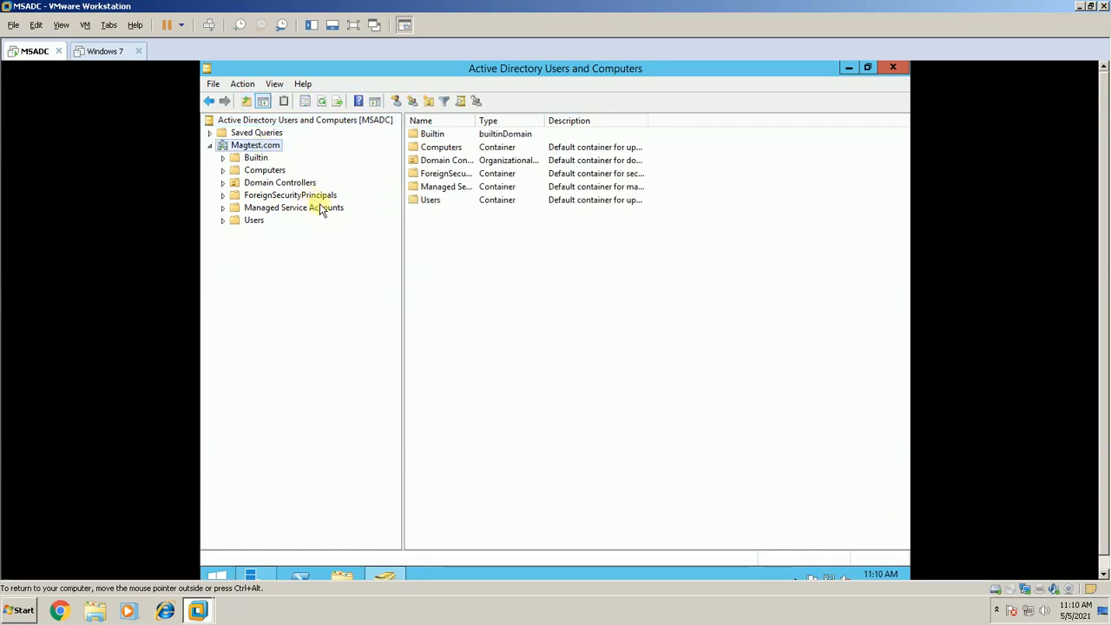